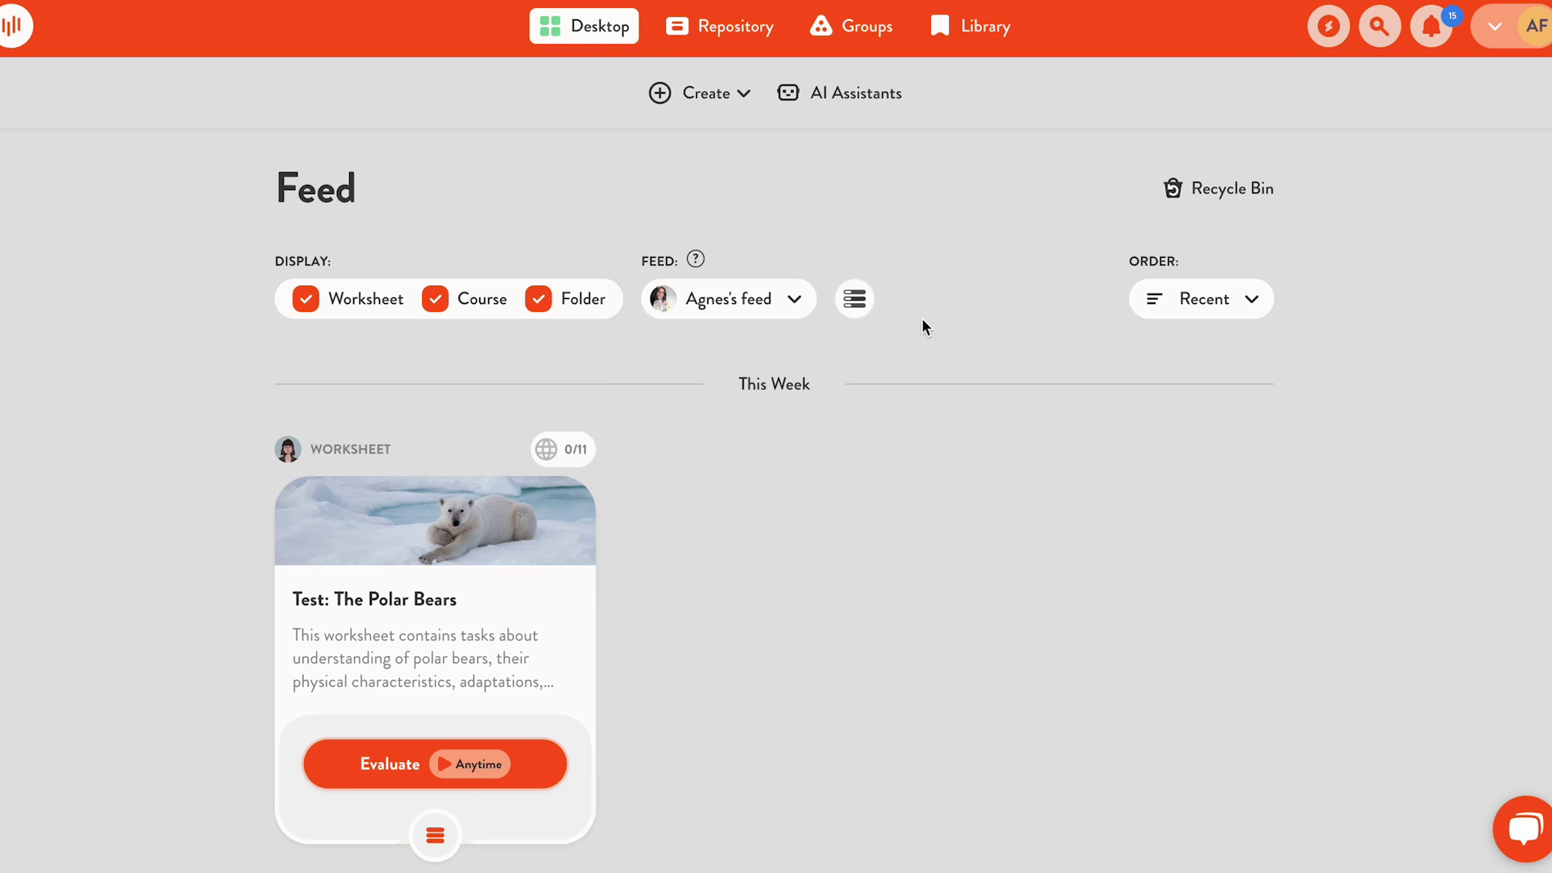
click(824, 94)
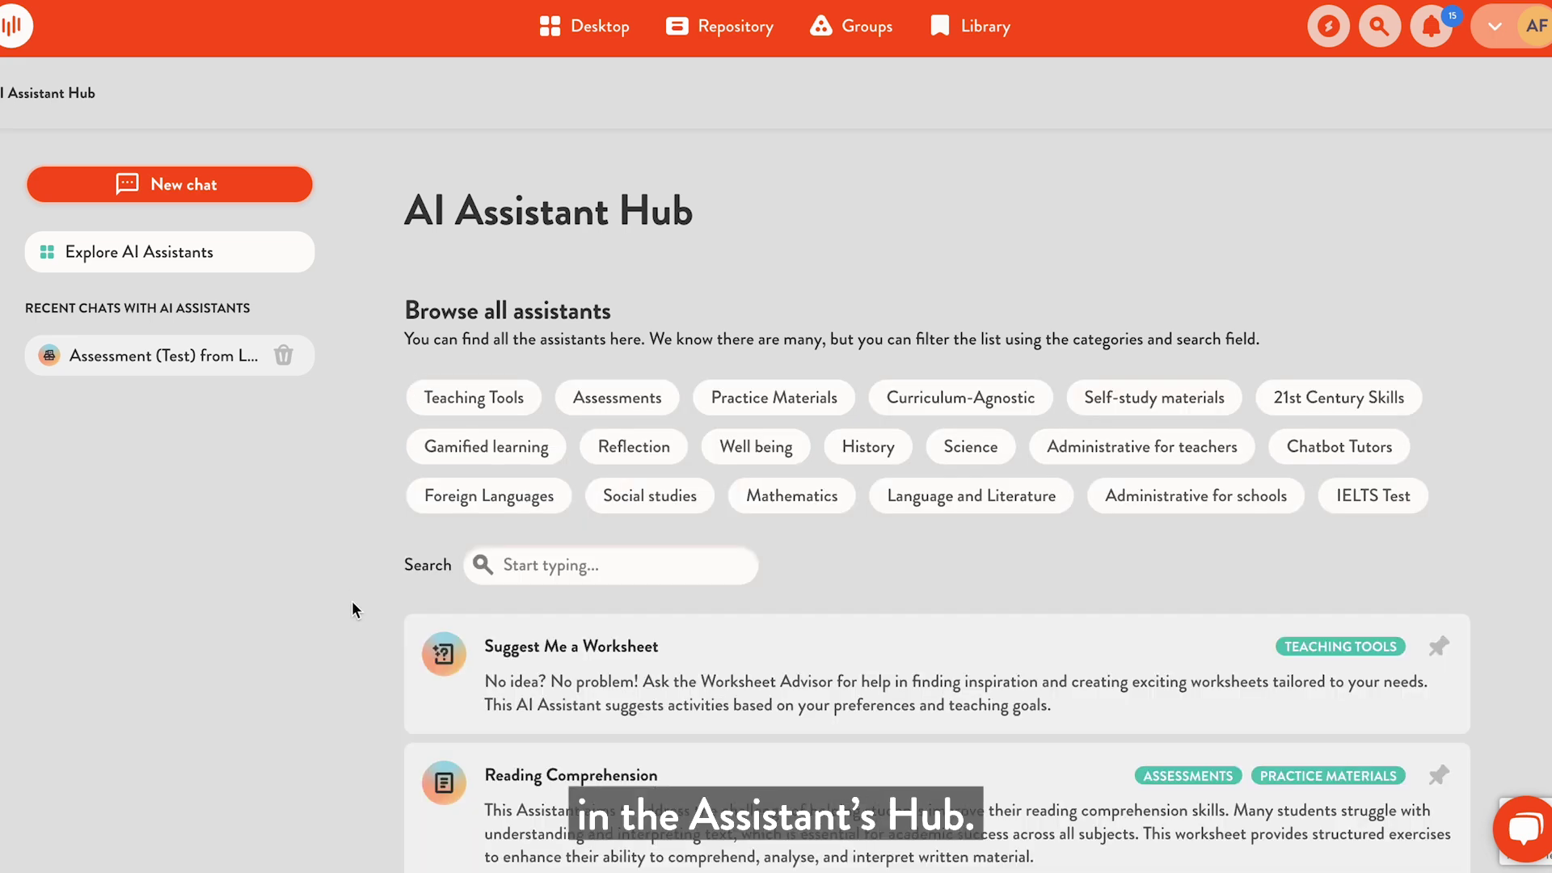
scroll(352, 602, down, 5)
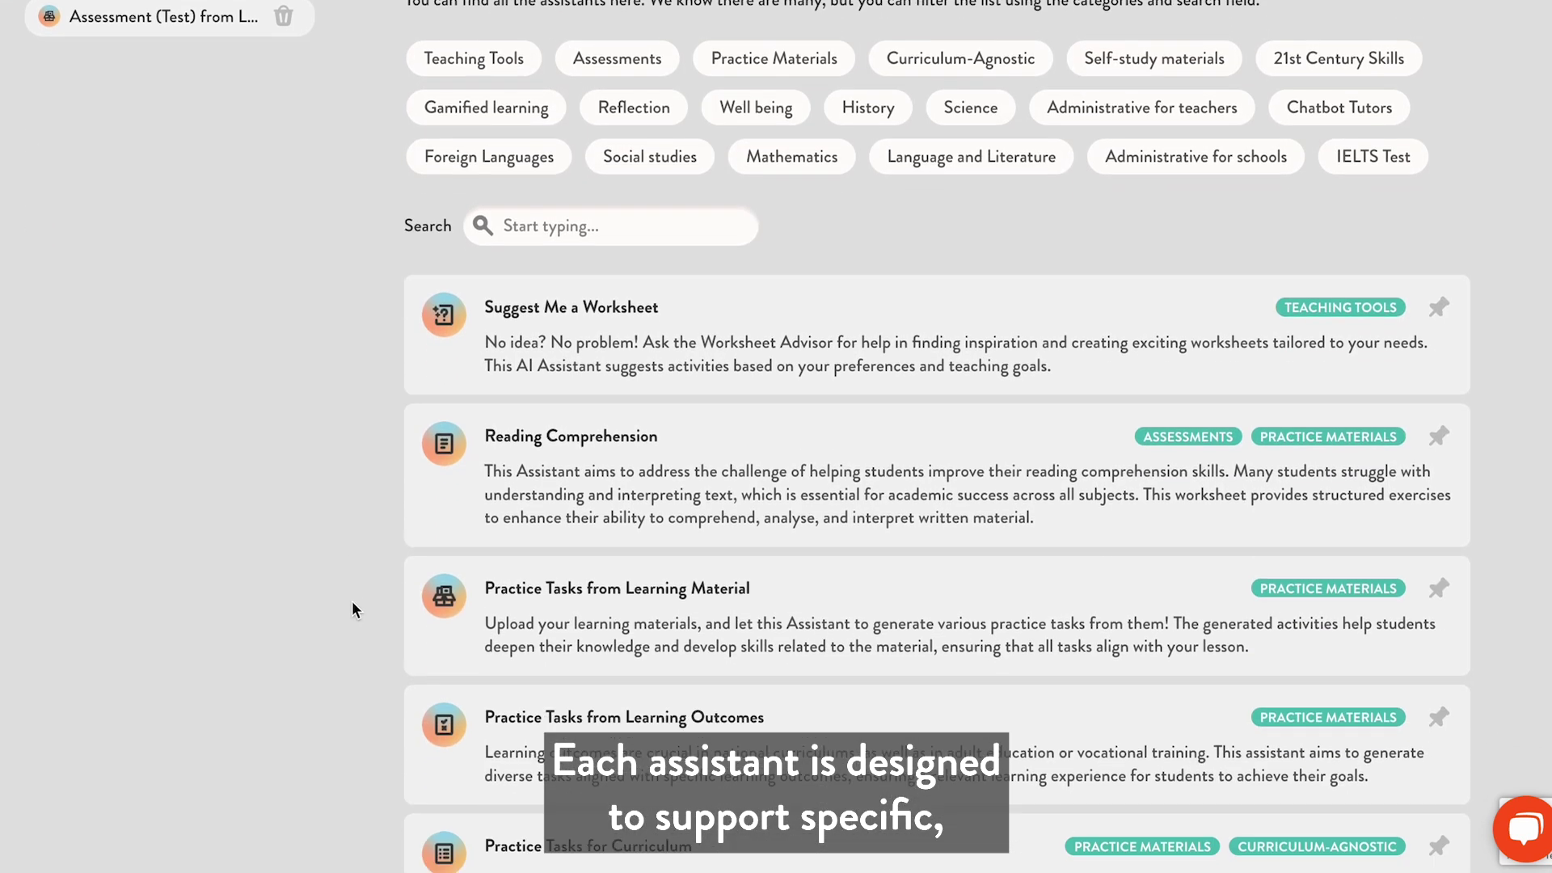
scroll(352, 602, down, 6)
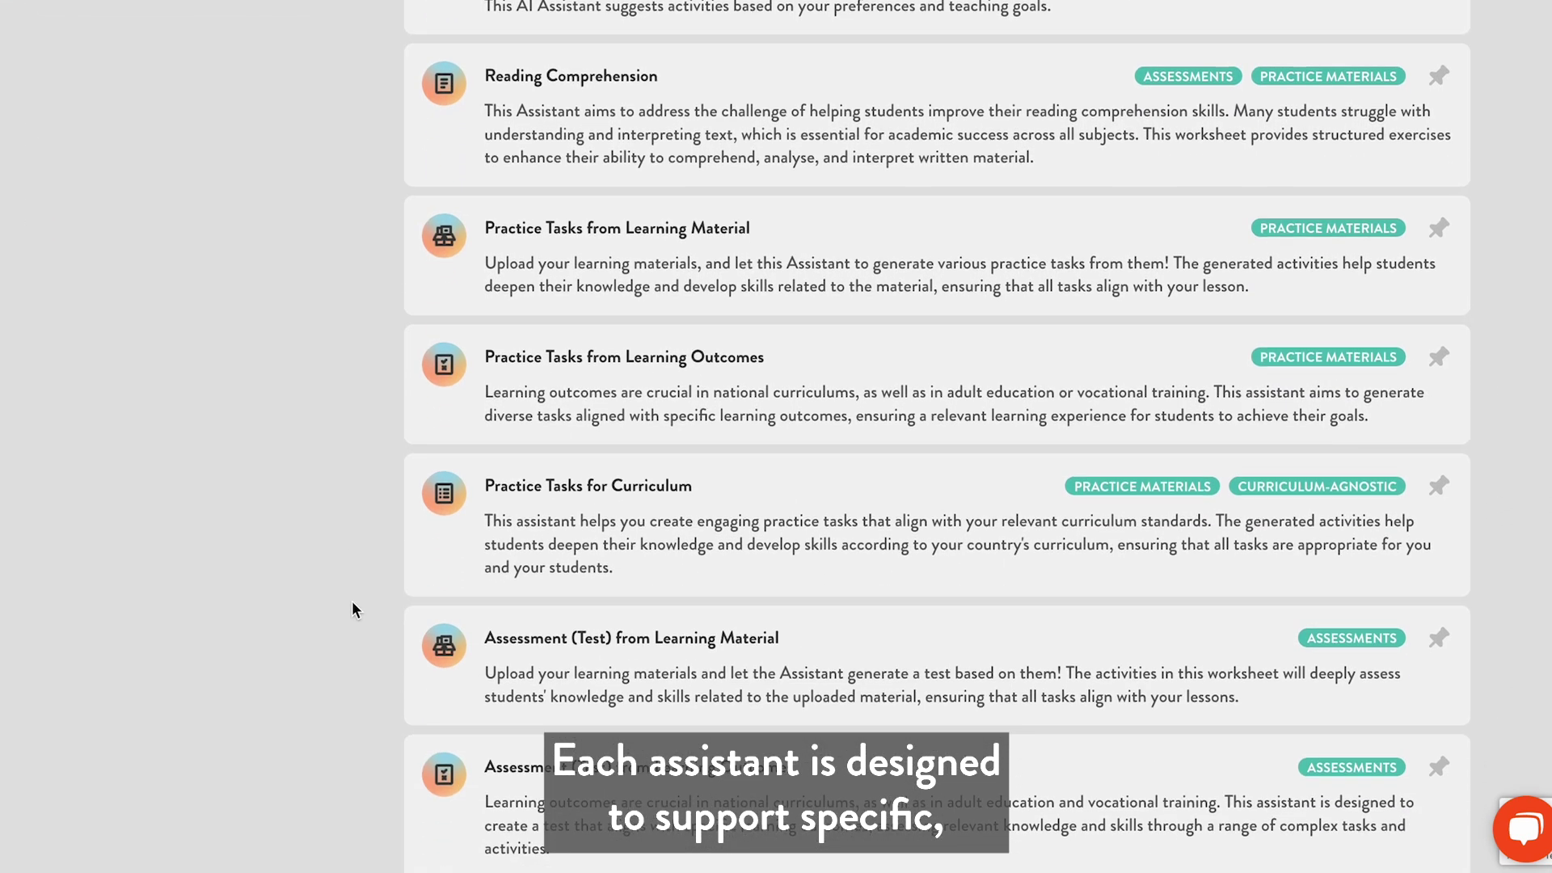
scroll(353, 602, down, 6)
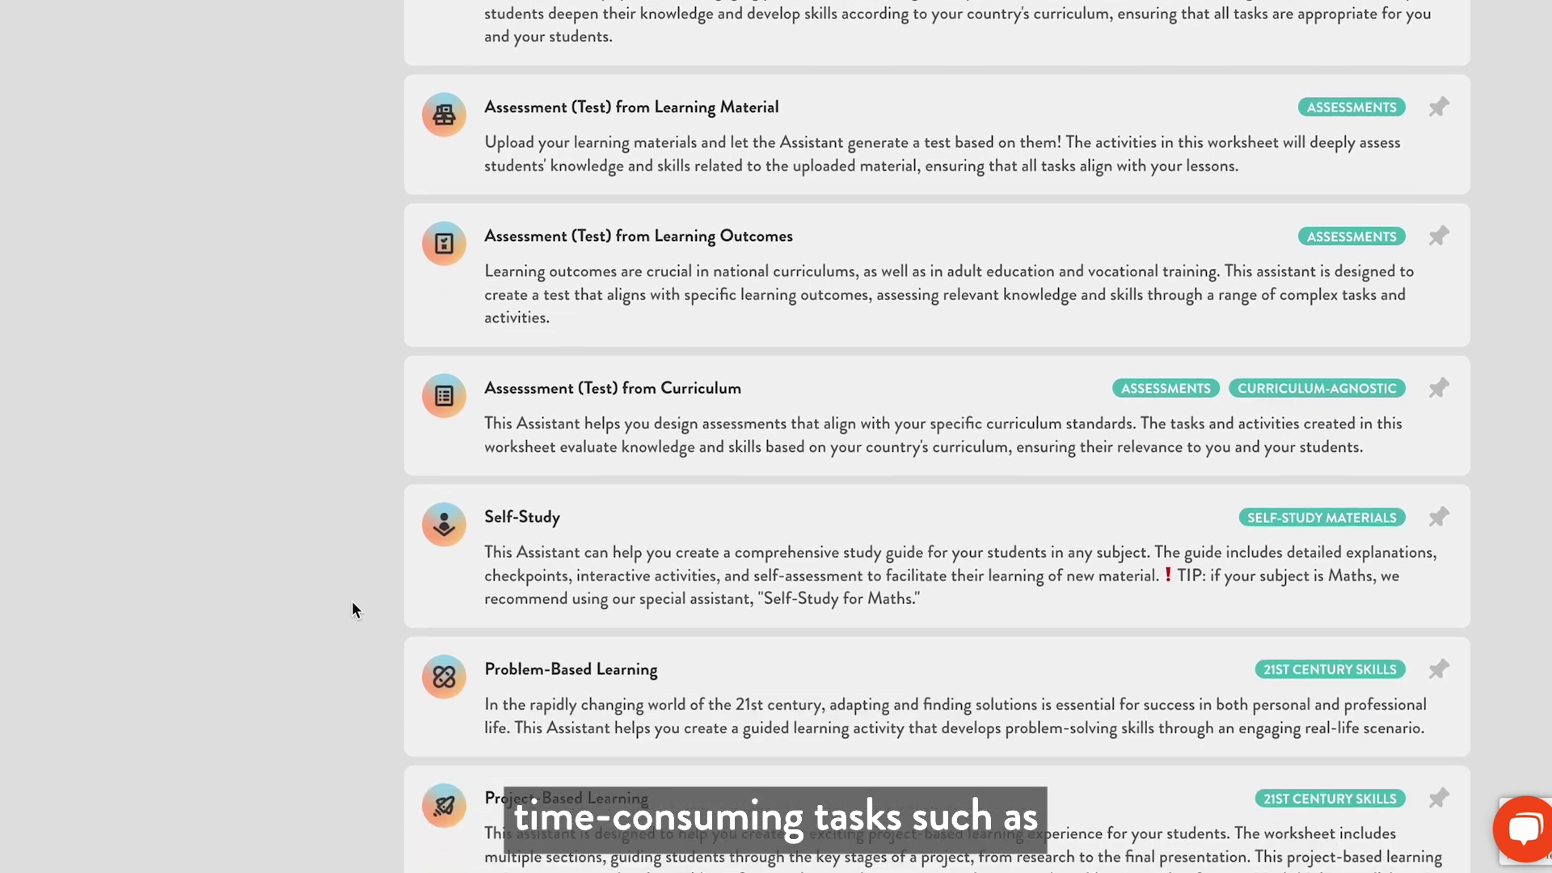
scroll(352, 609, down, 6)
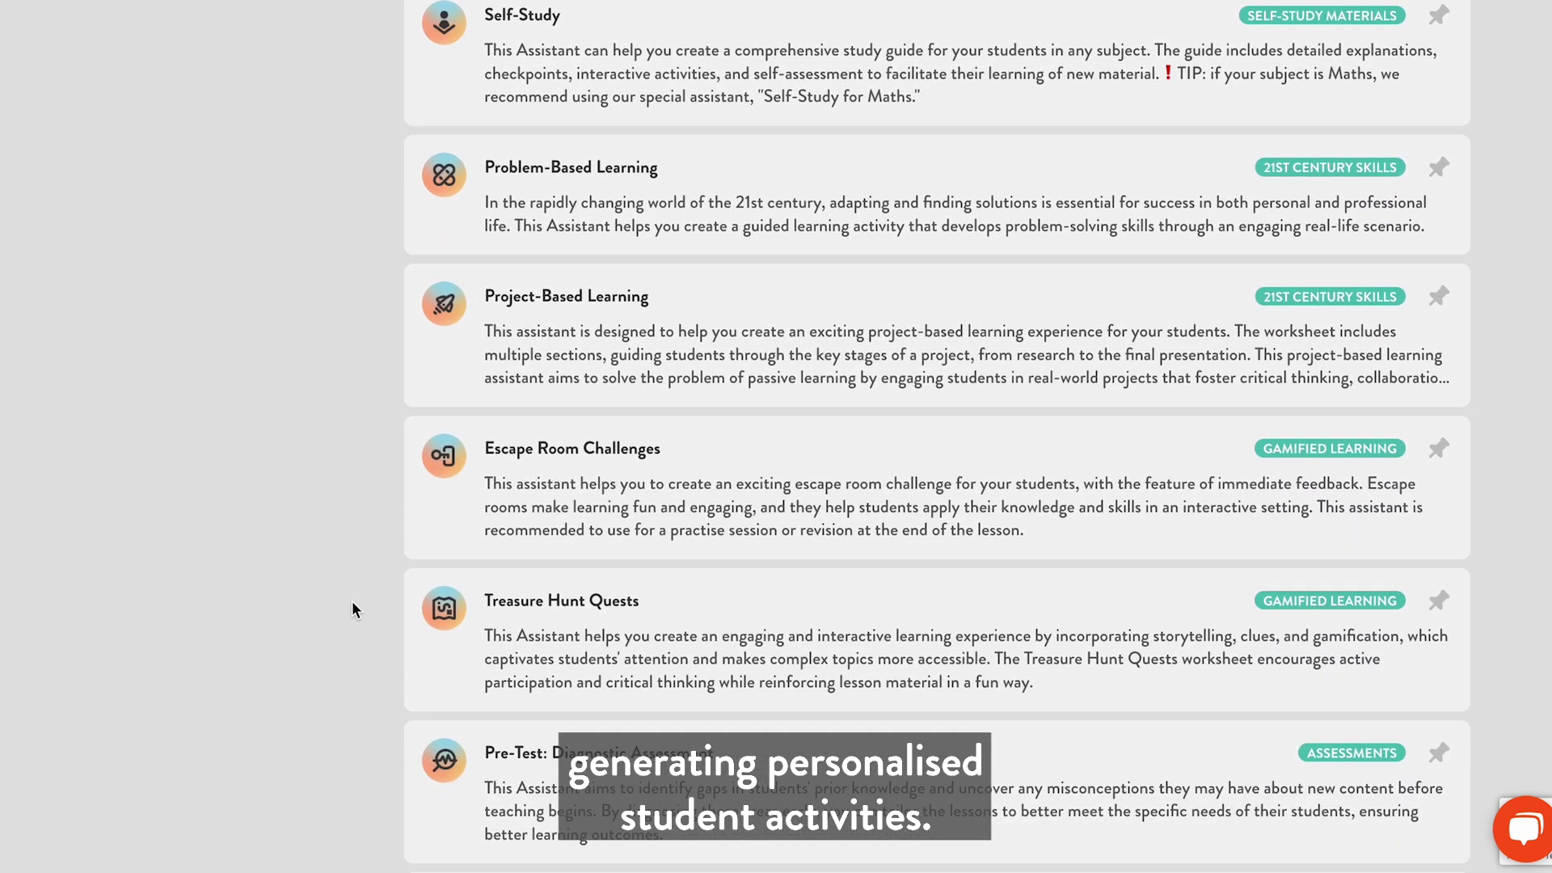
scroll(353, 610, down, 5)
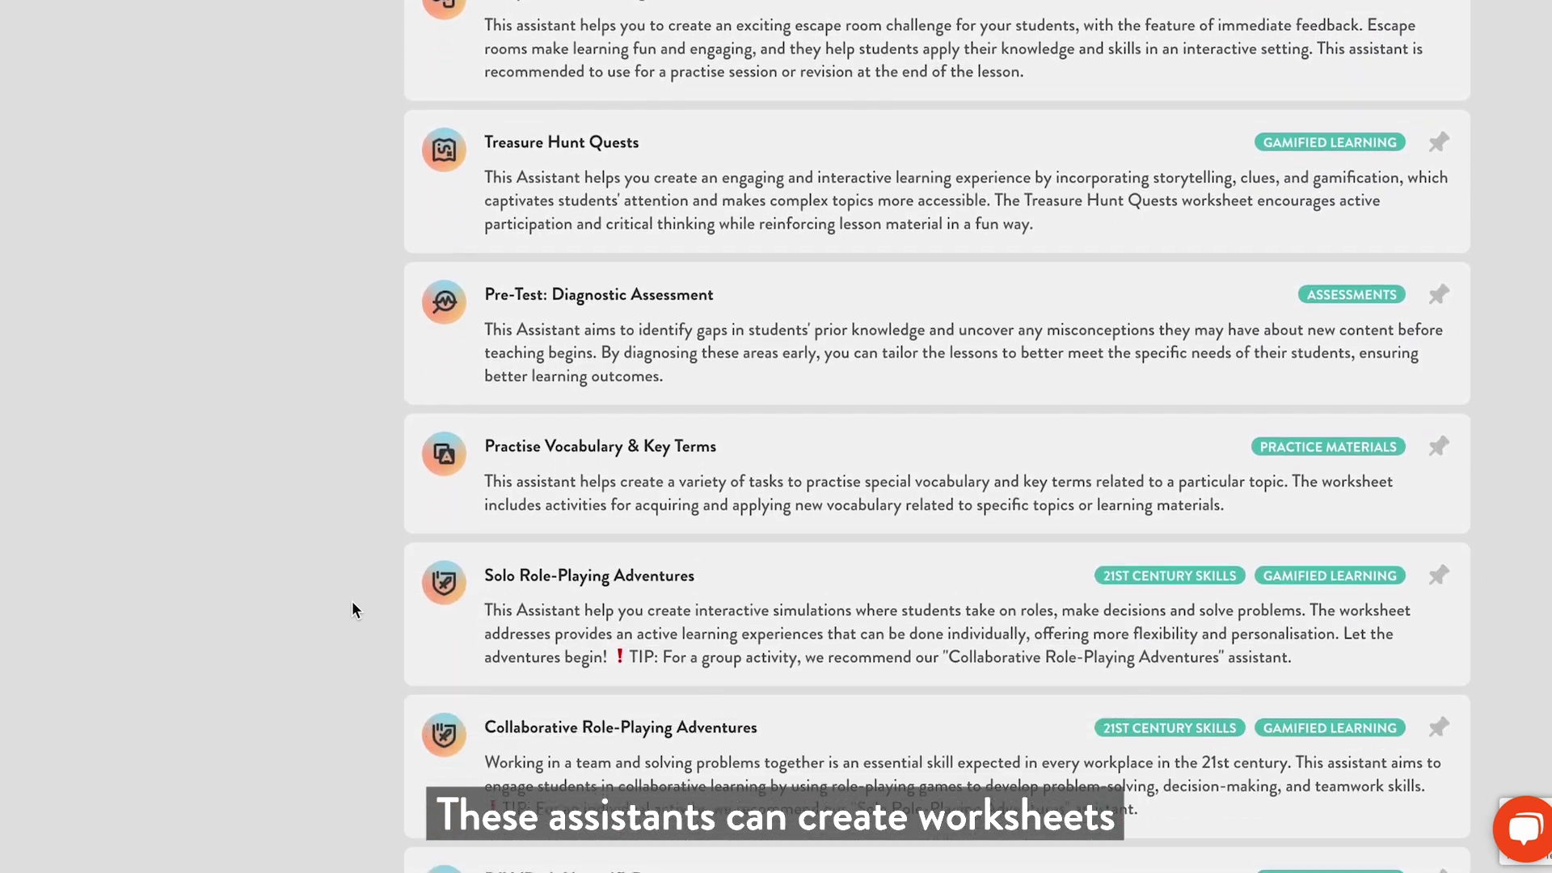
scroll(352, 604, down, 4)
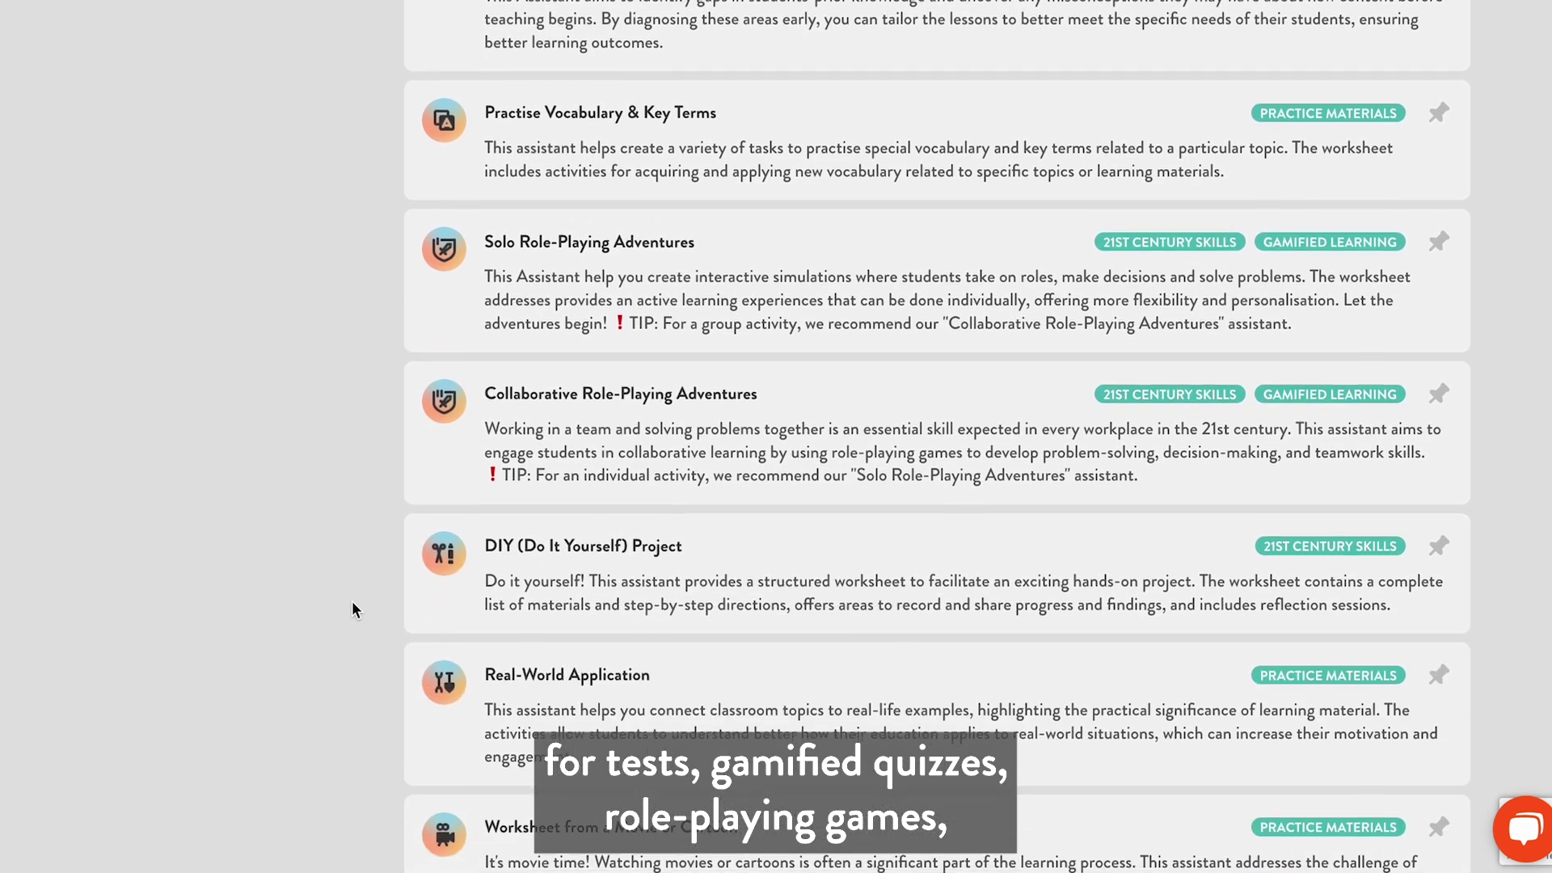
scroll(353, 610, down, 8)
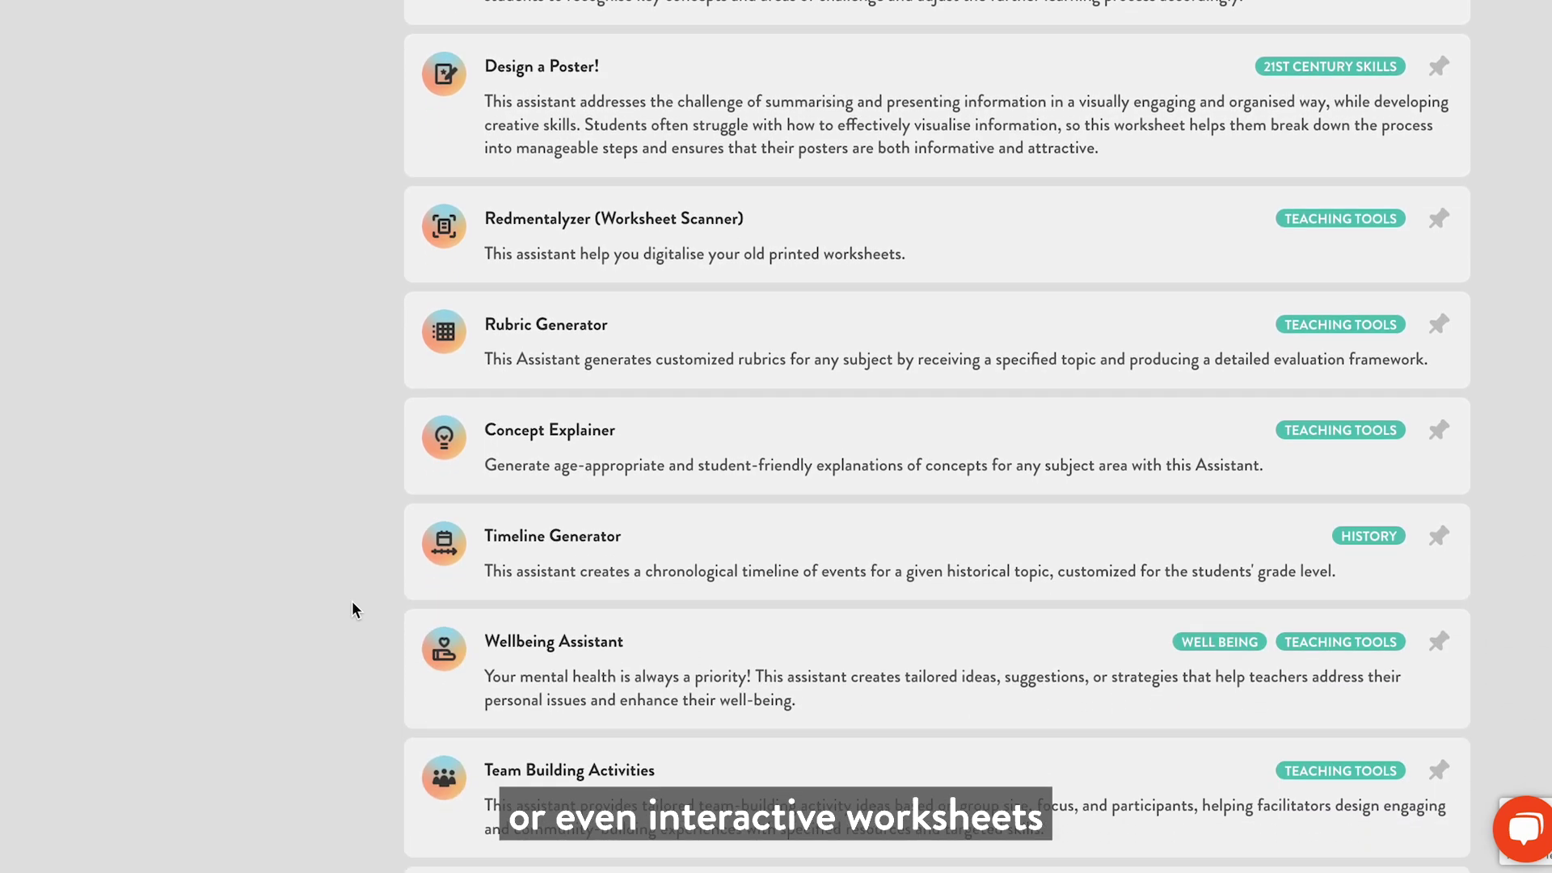
scroll(352, 607, down, 6)
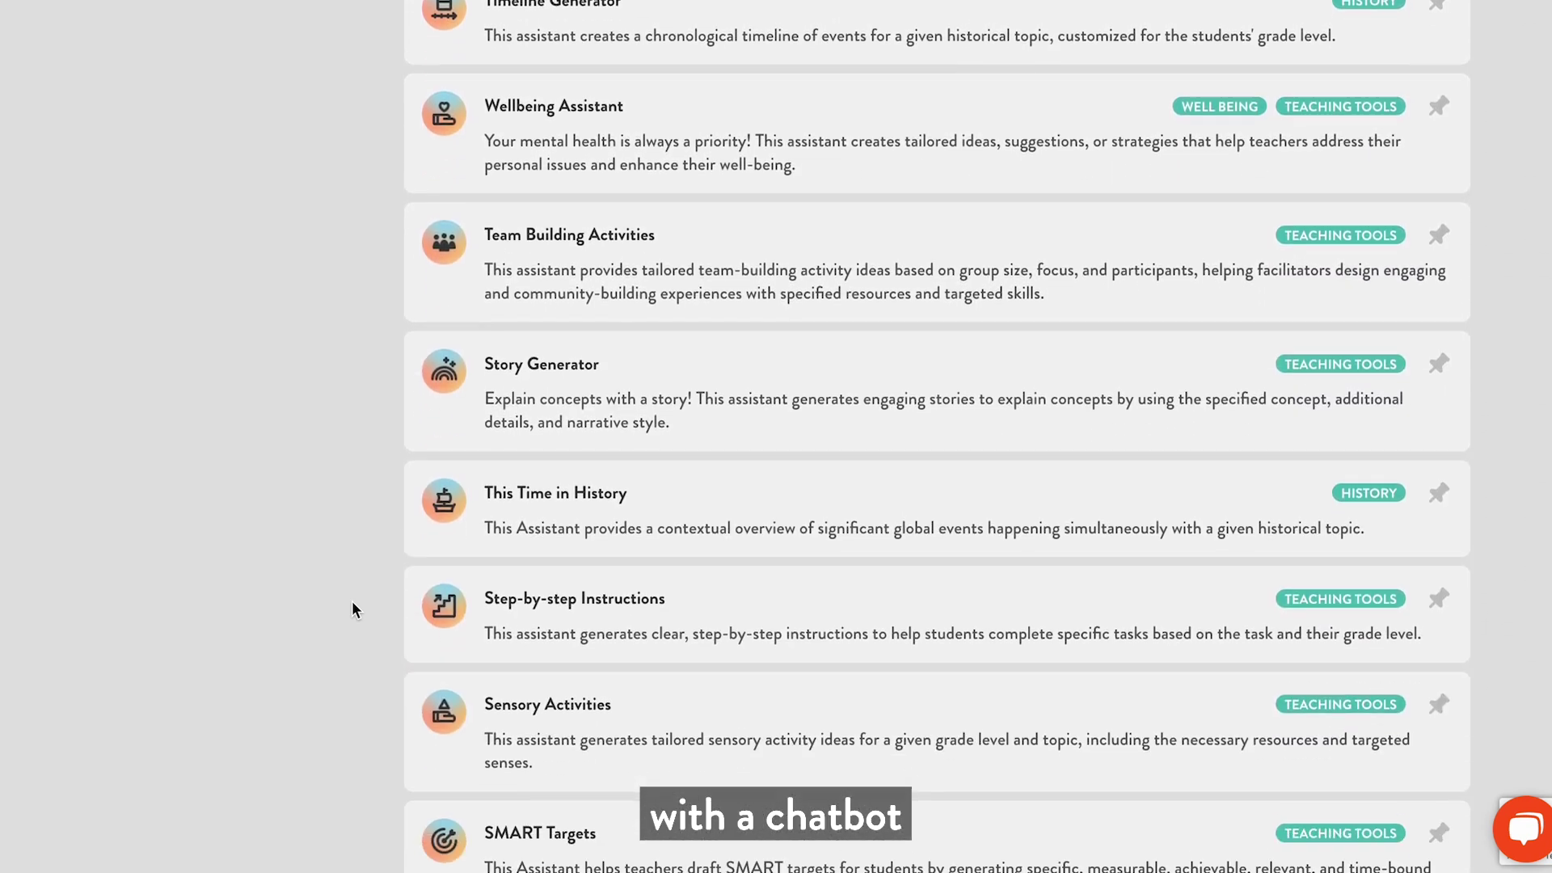
scroll(352, 608, down, 3)
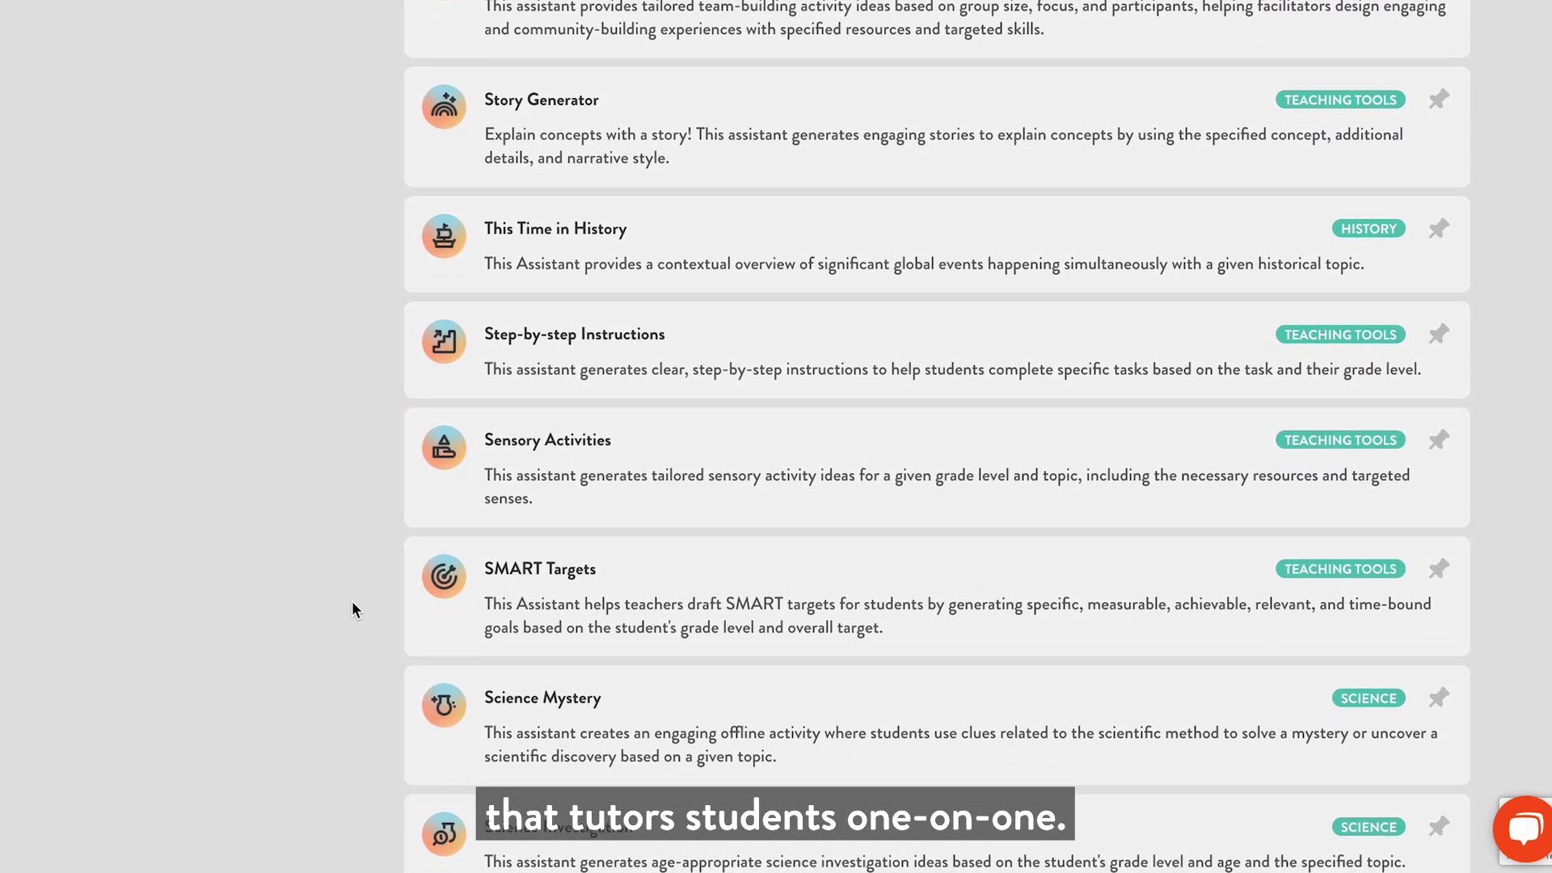
scroll(352, 608, down, 2)
scroll(352, 608, down, 6)
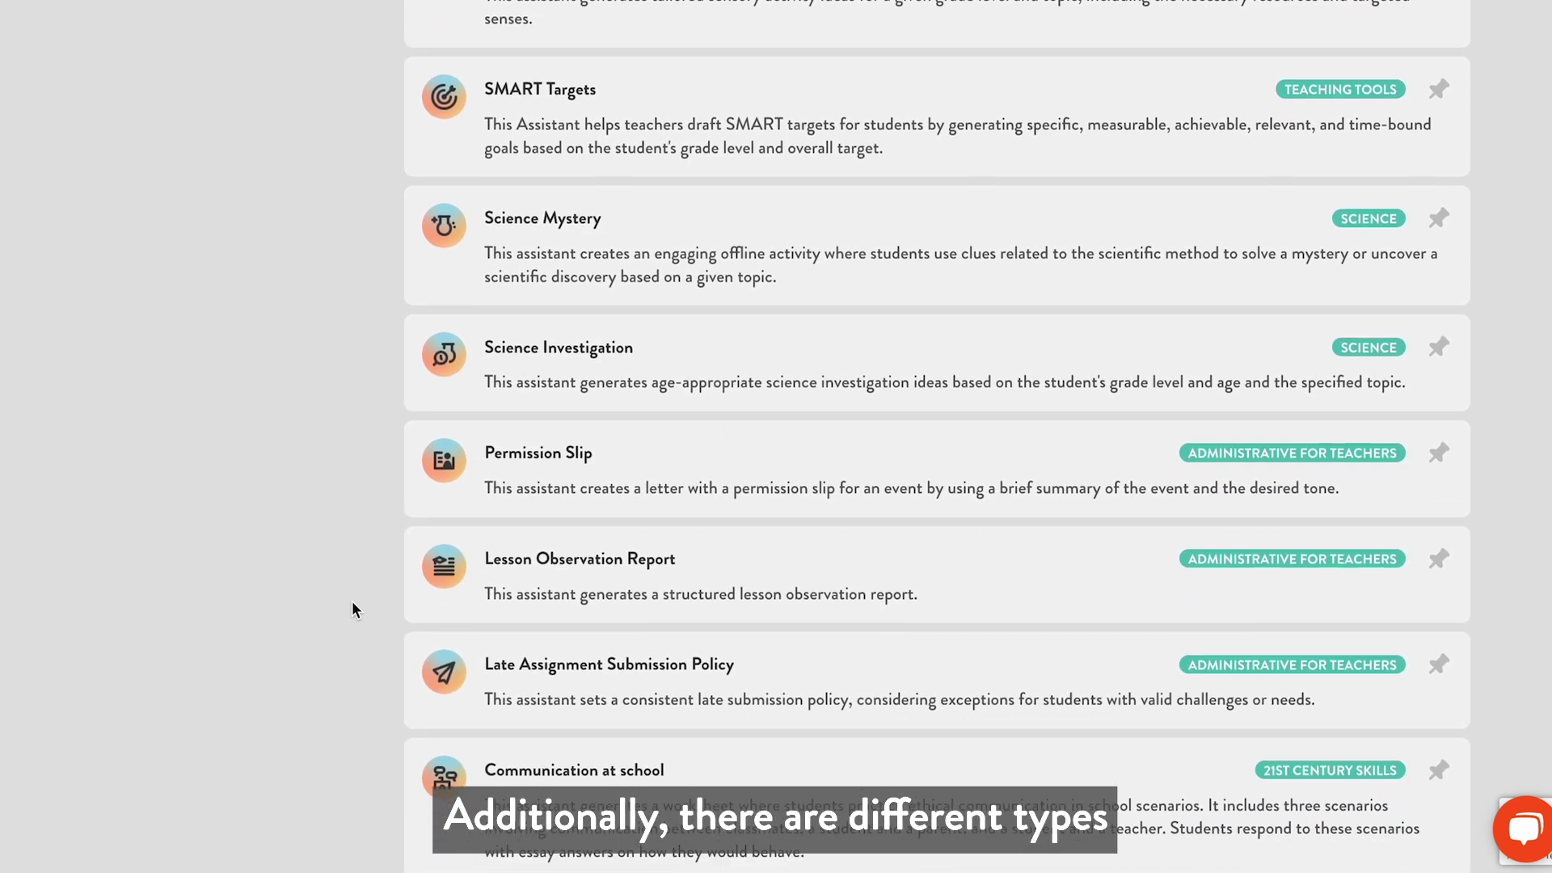
scroll(353, 608, down, 5)
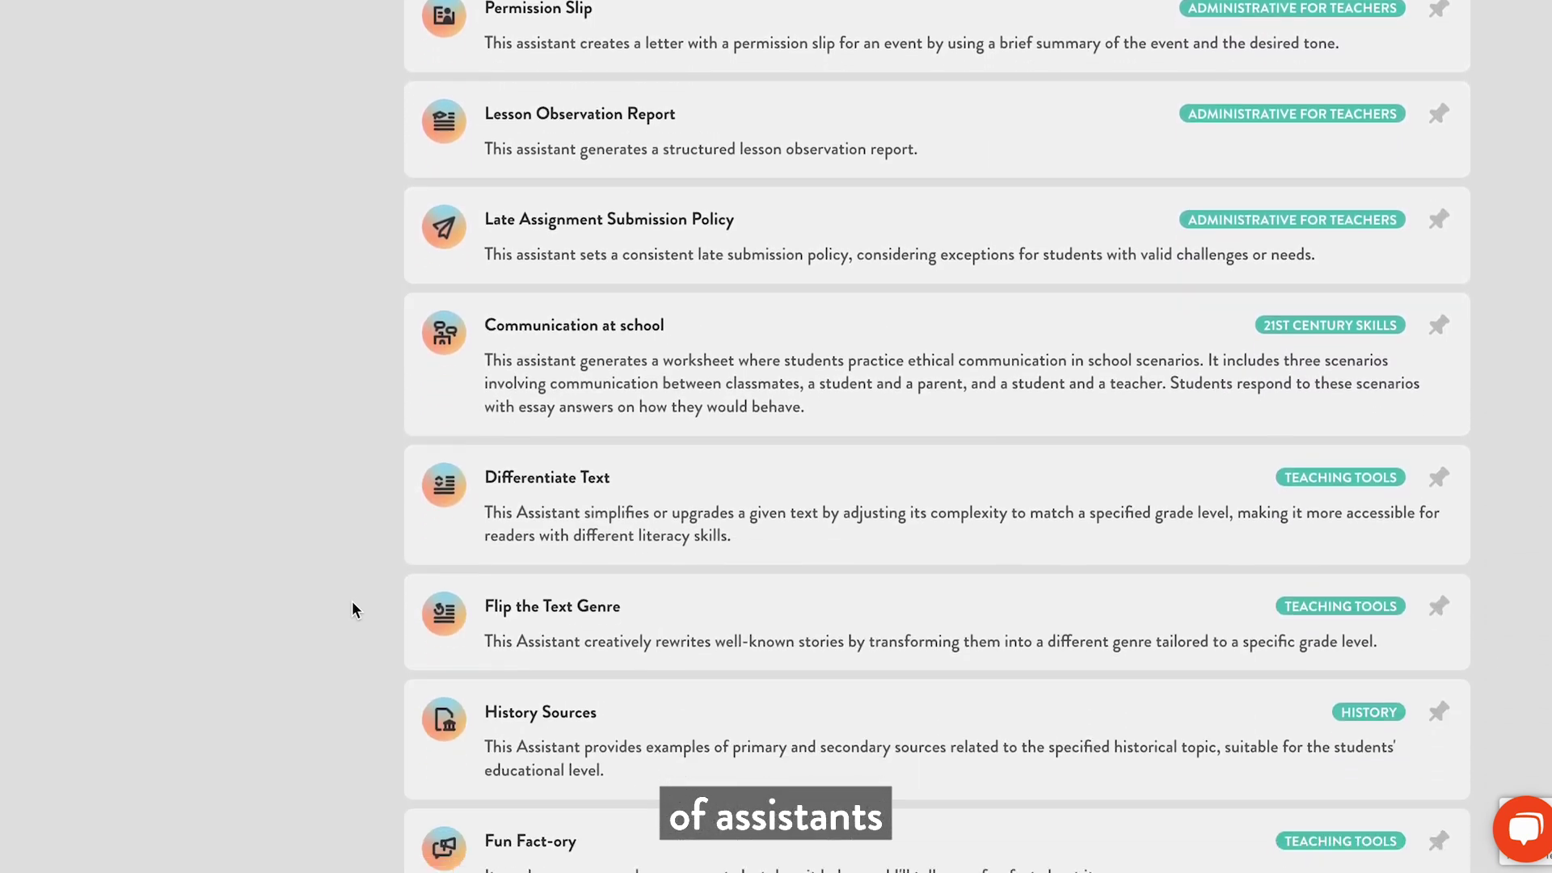
scroll(352, 603, down, 4)
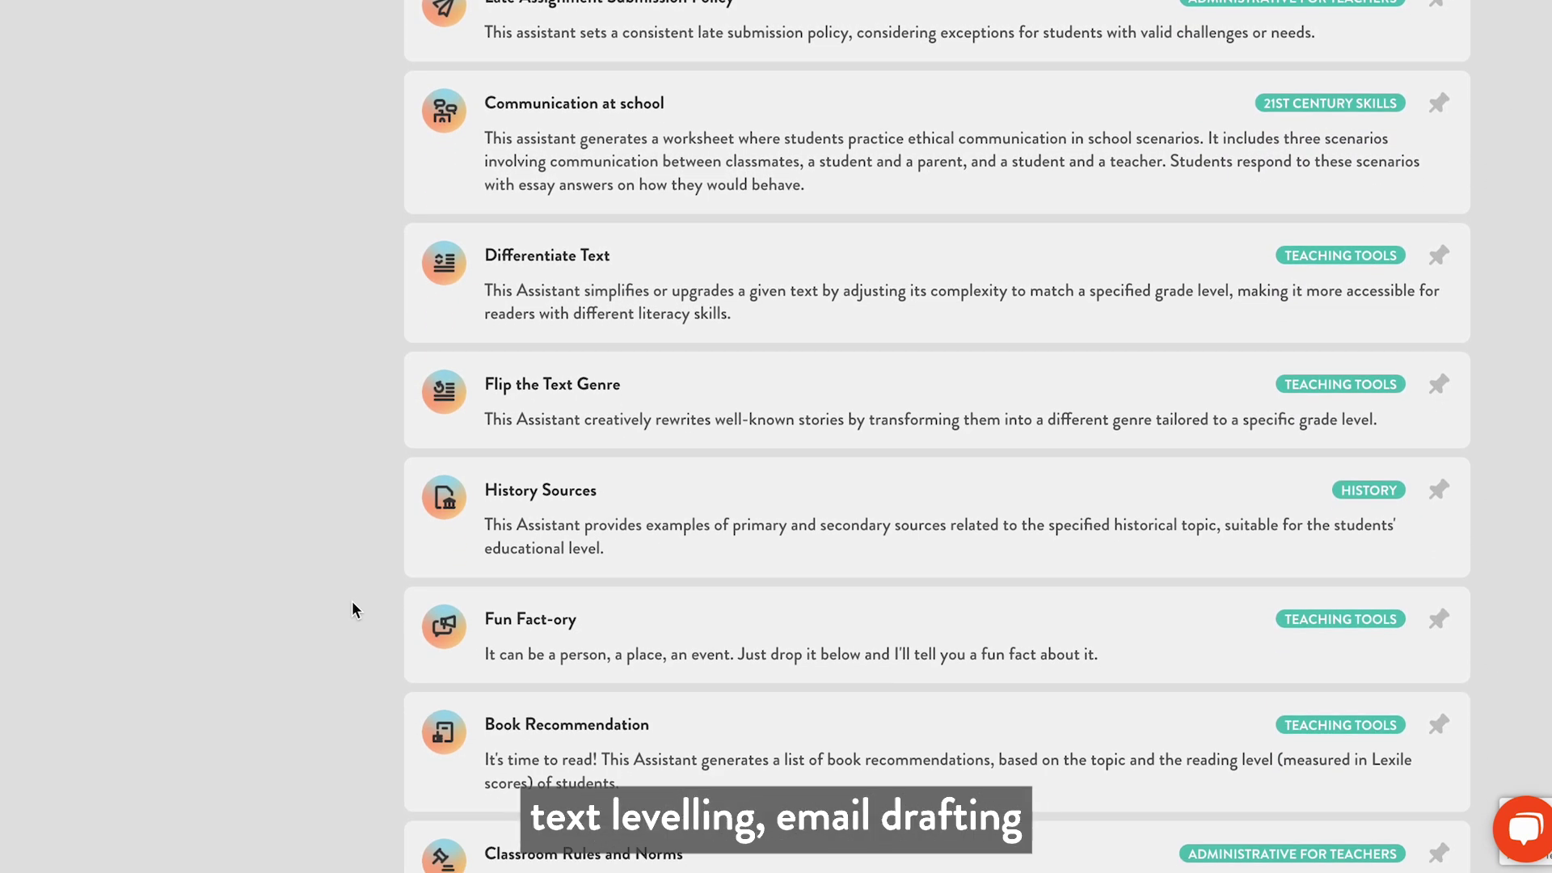
scroll(352, 608, down, 5)
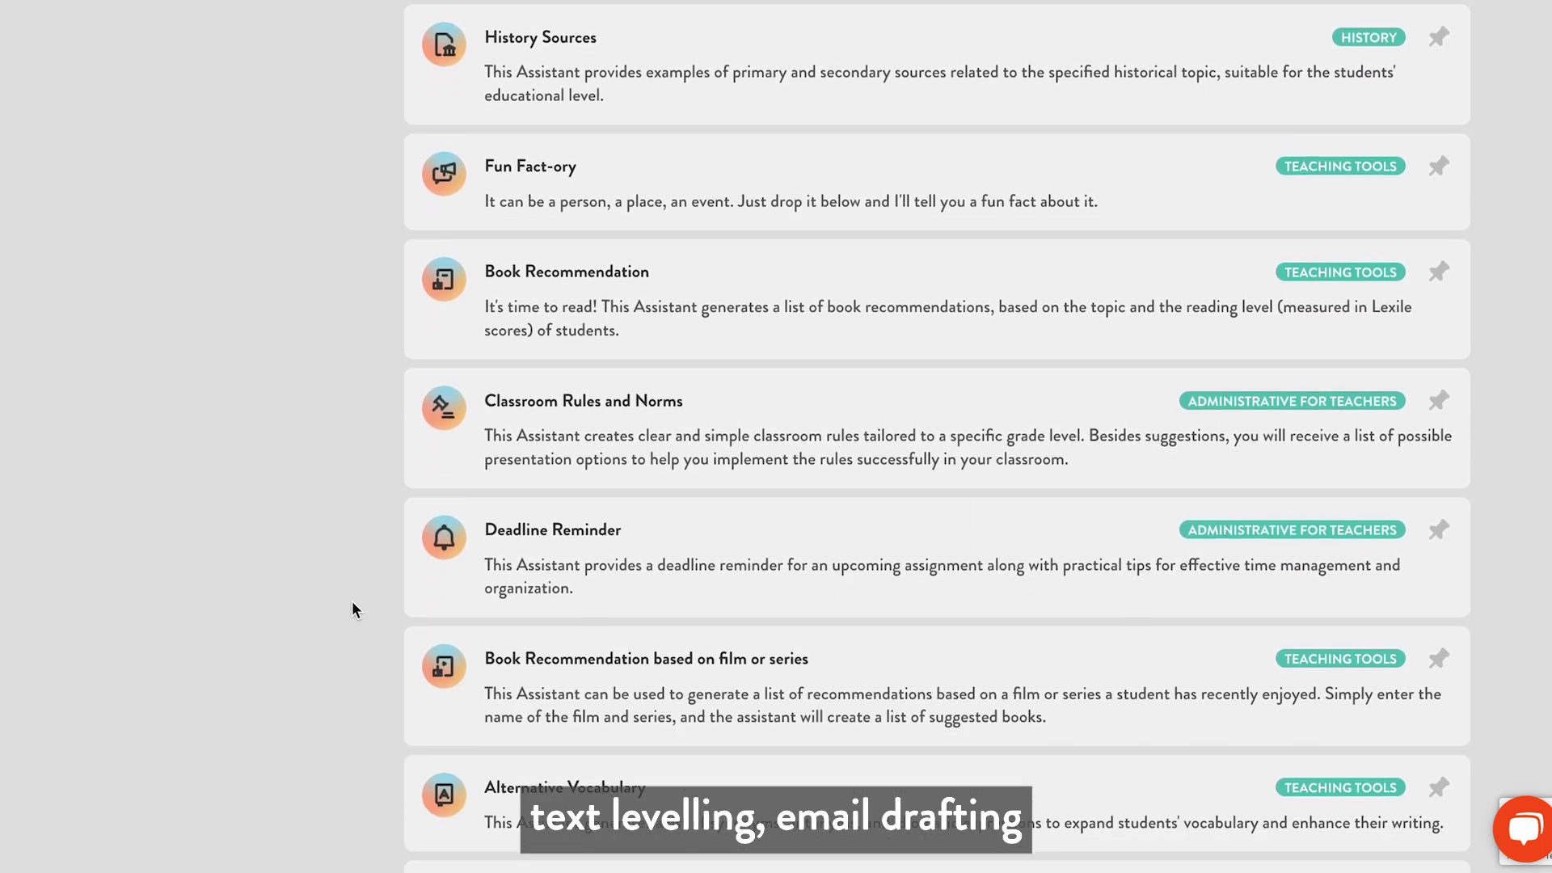
scroll(352, 604, down, 5)
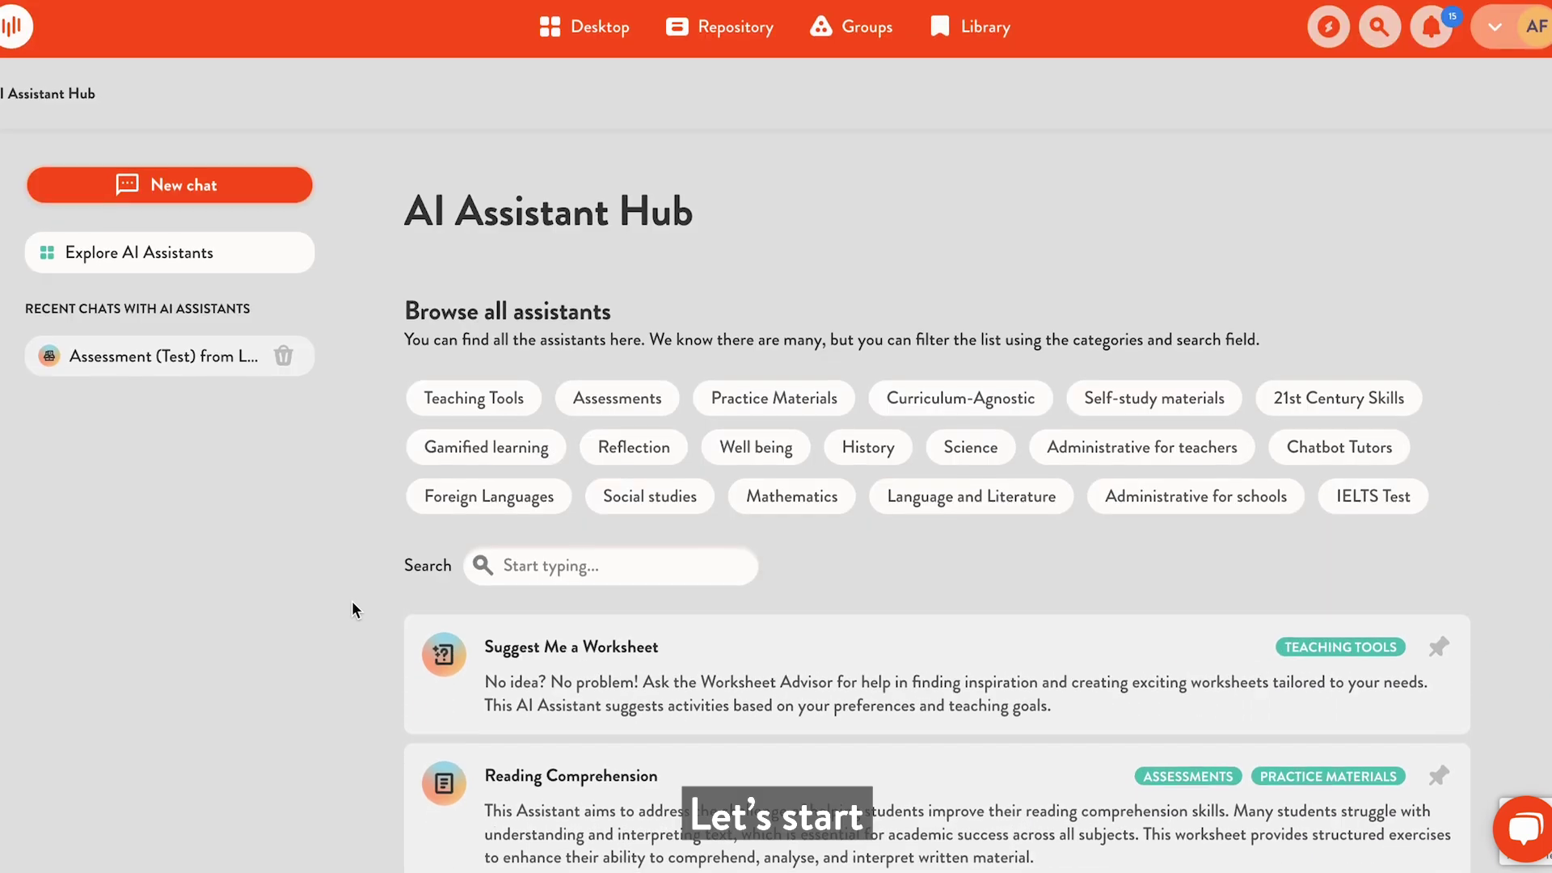
scroll(353, 608, down, 9)
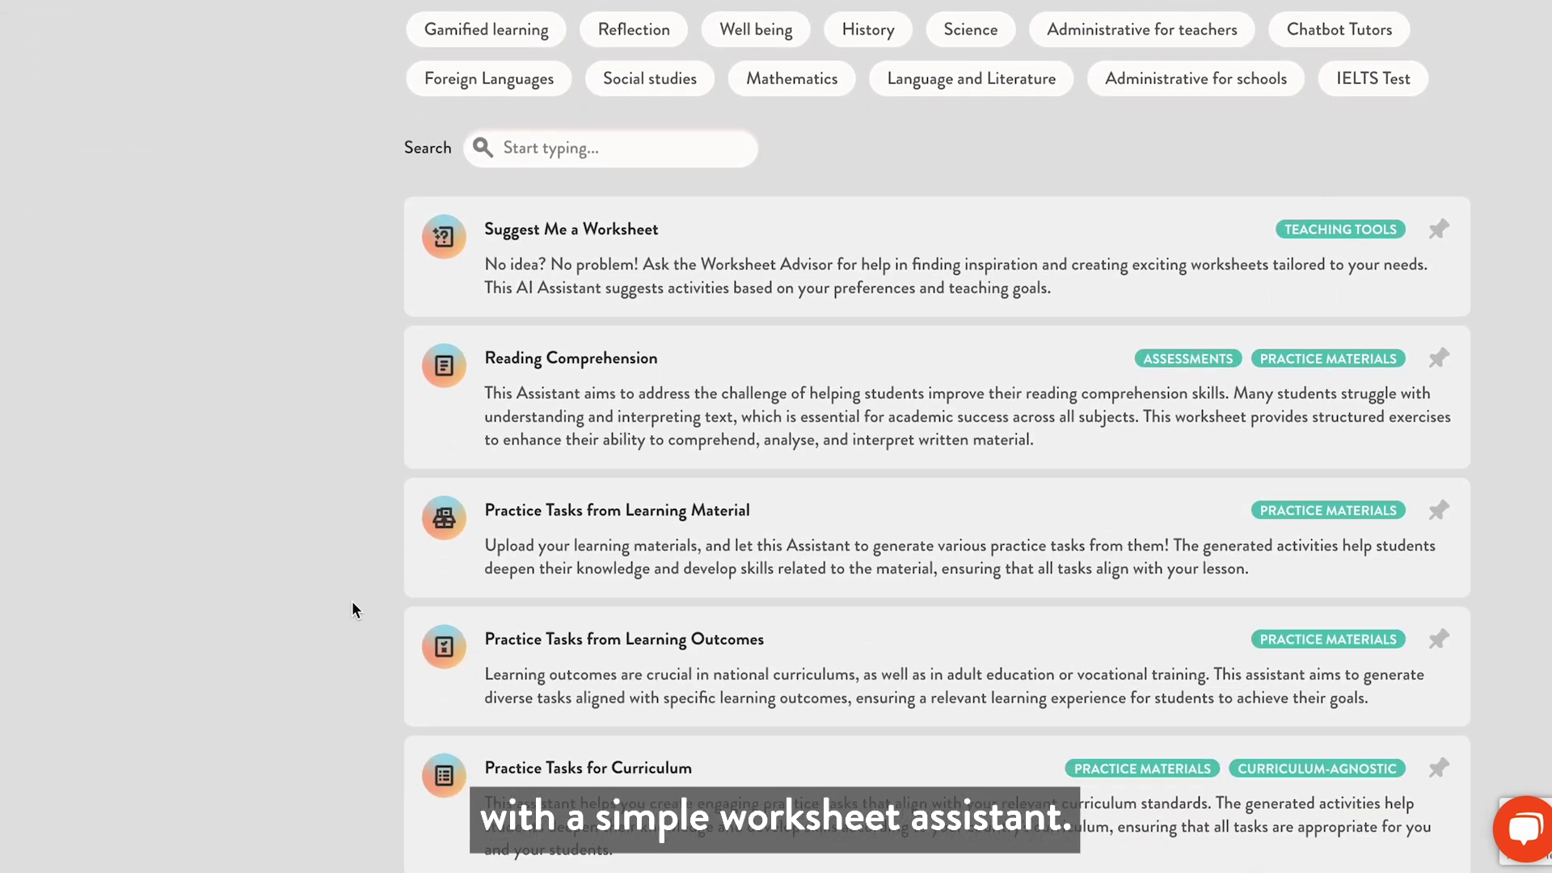
scroll(353, 607, down, 4)
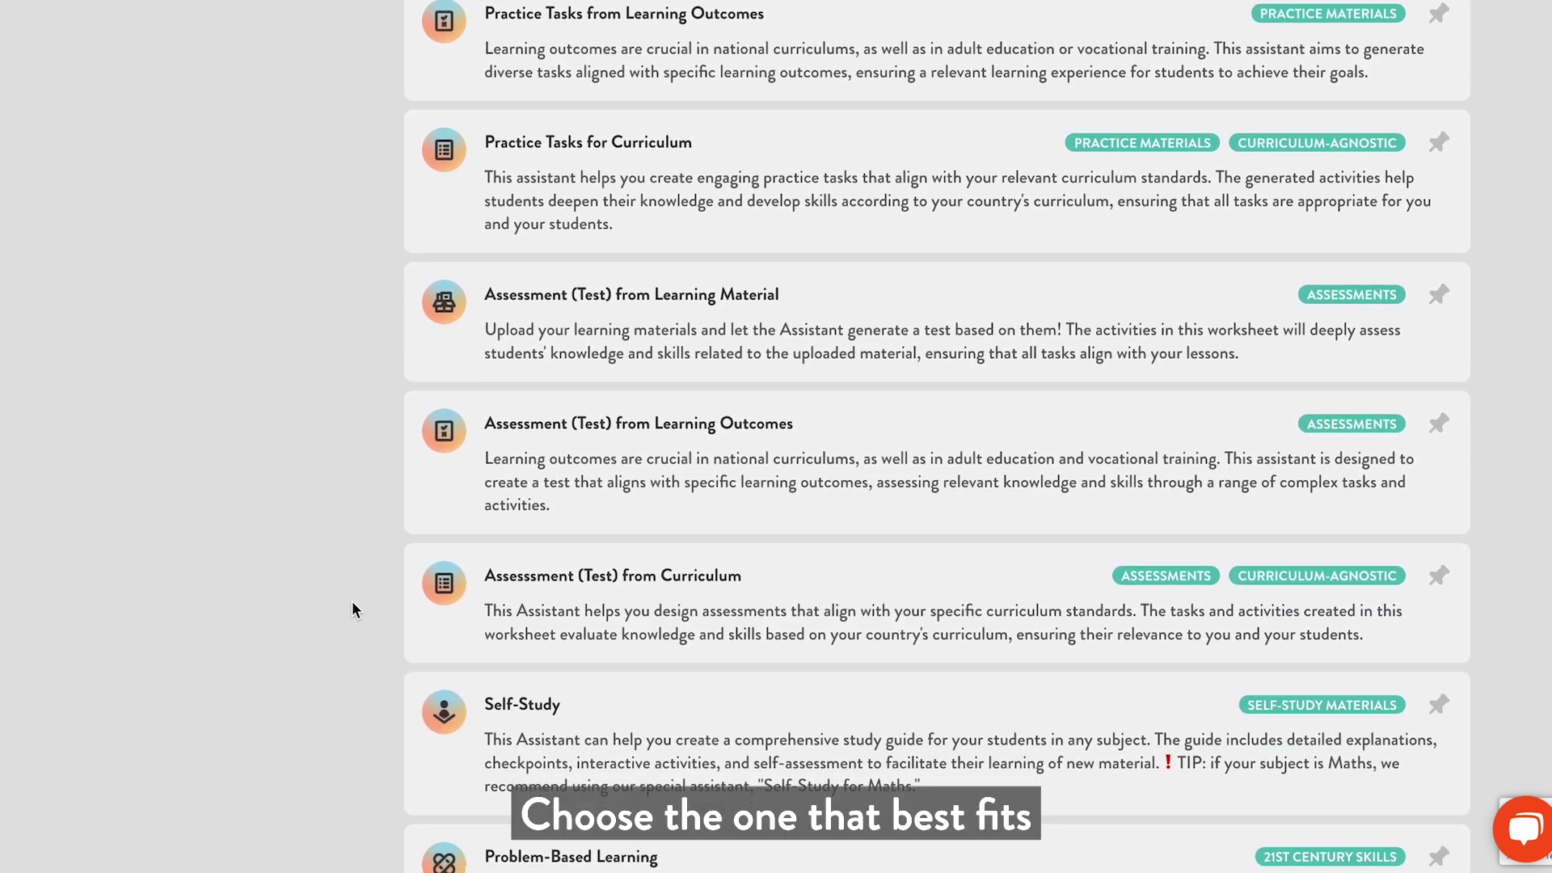
scroll(353, 603, down, 1)
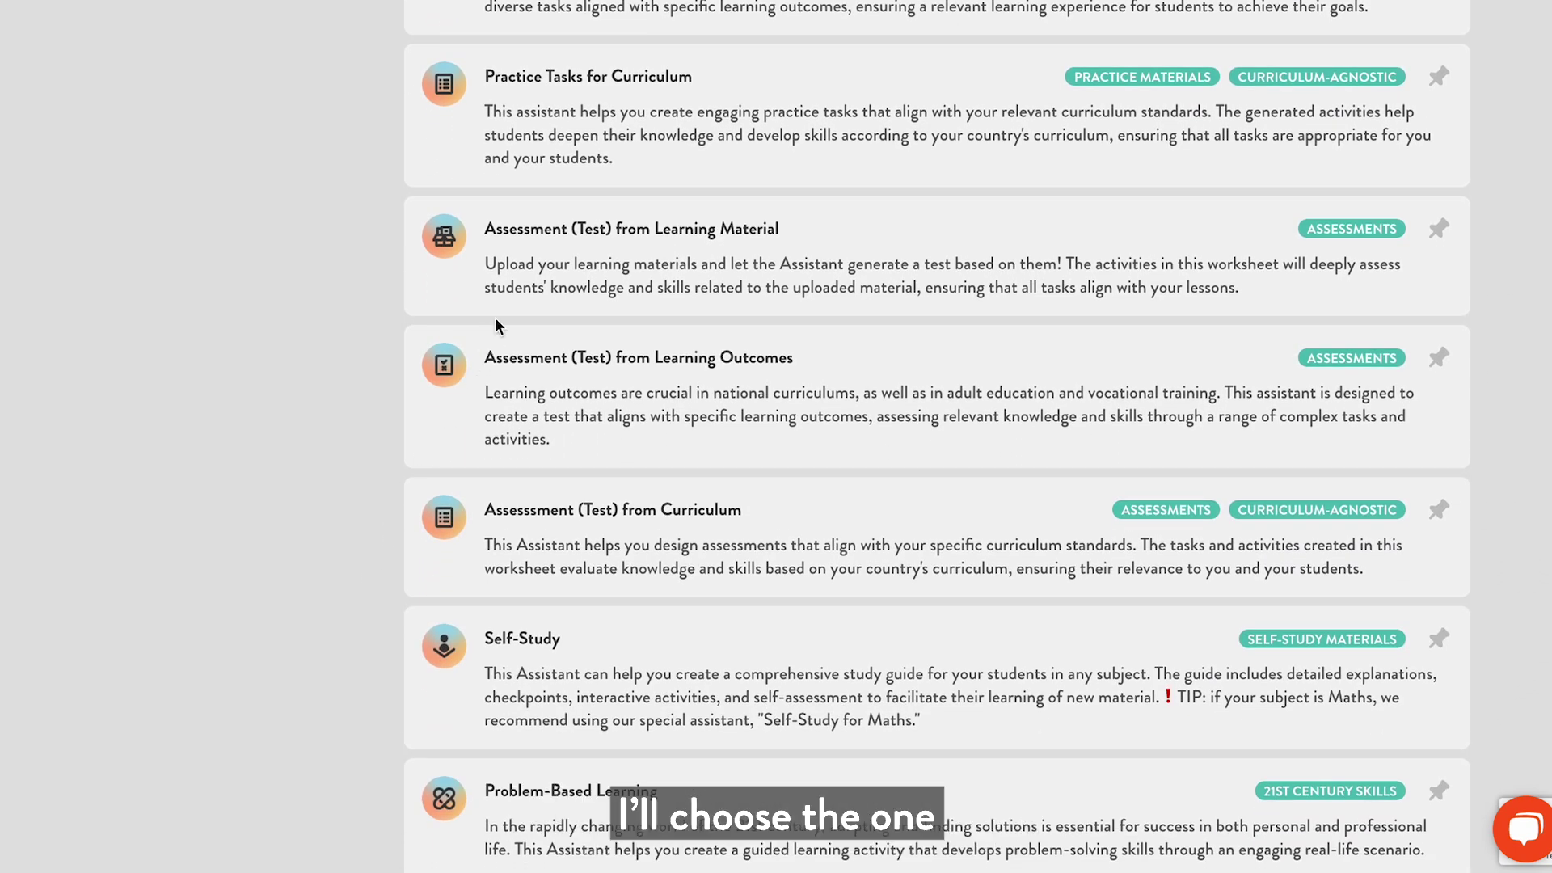
Step: Open the Assessment (Test) from Learning Material assistant and share the Biology subject and Grade 6 from the profile
click(508, 291)
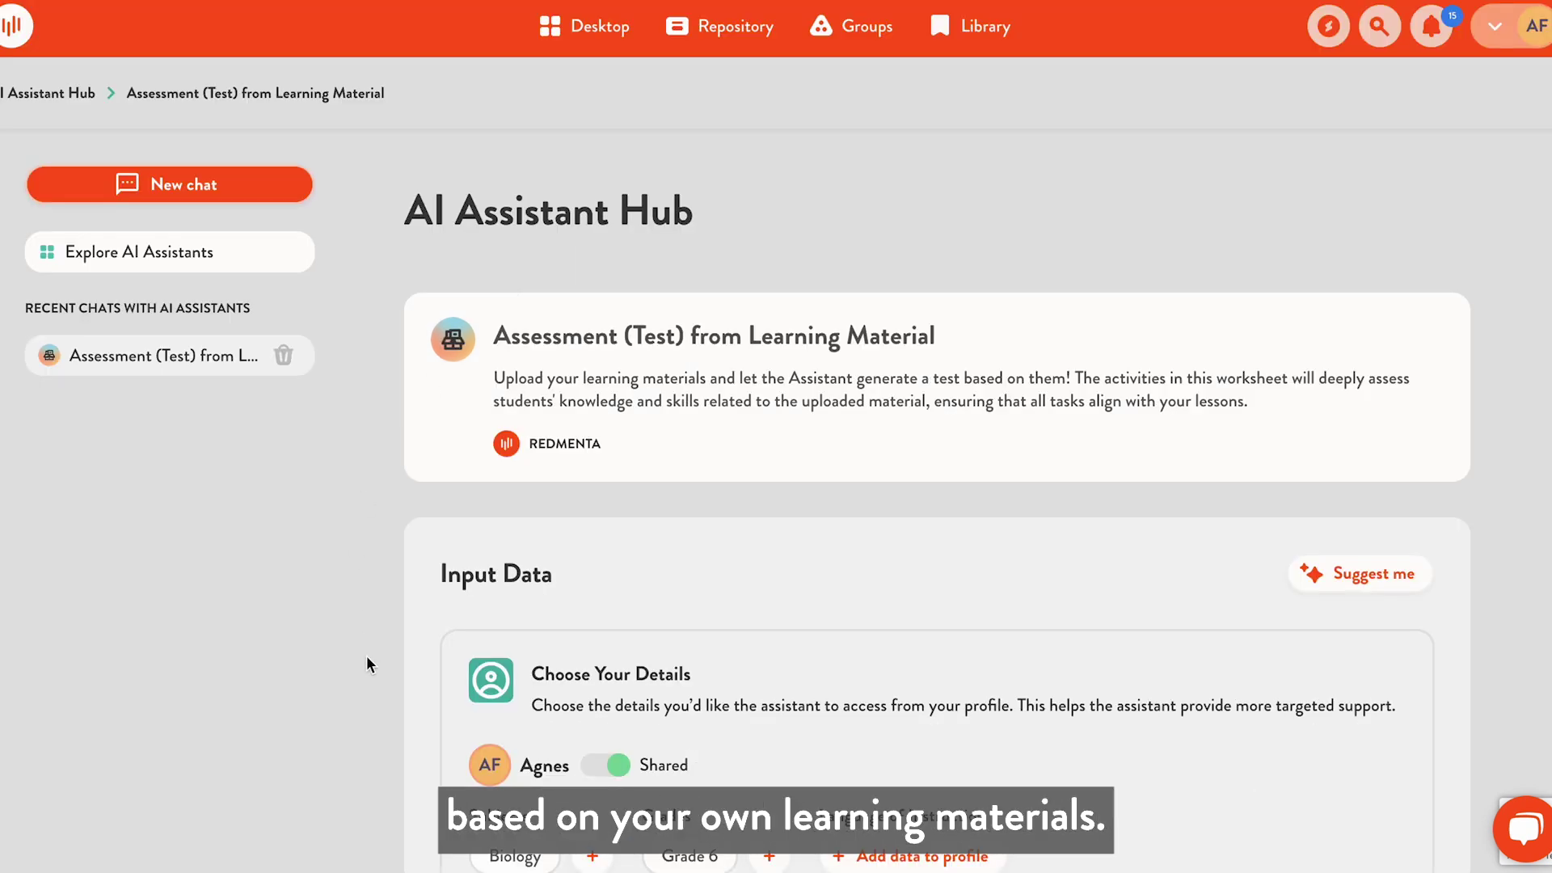
scroll(366, 657, down, 3)
scroll(366, 657, down, 1)
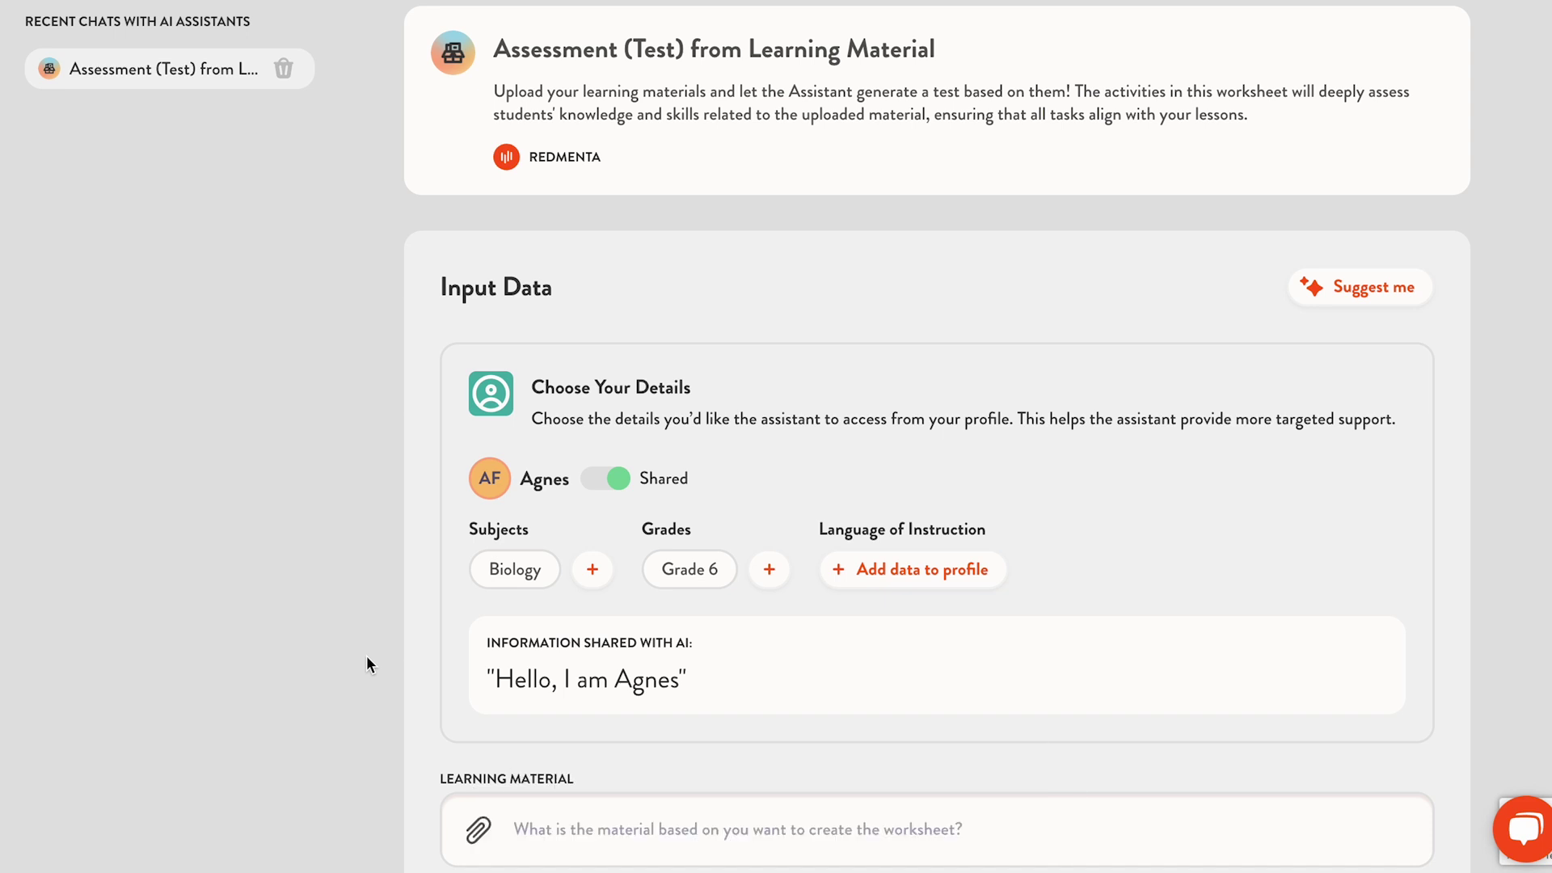
click(502, 564)
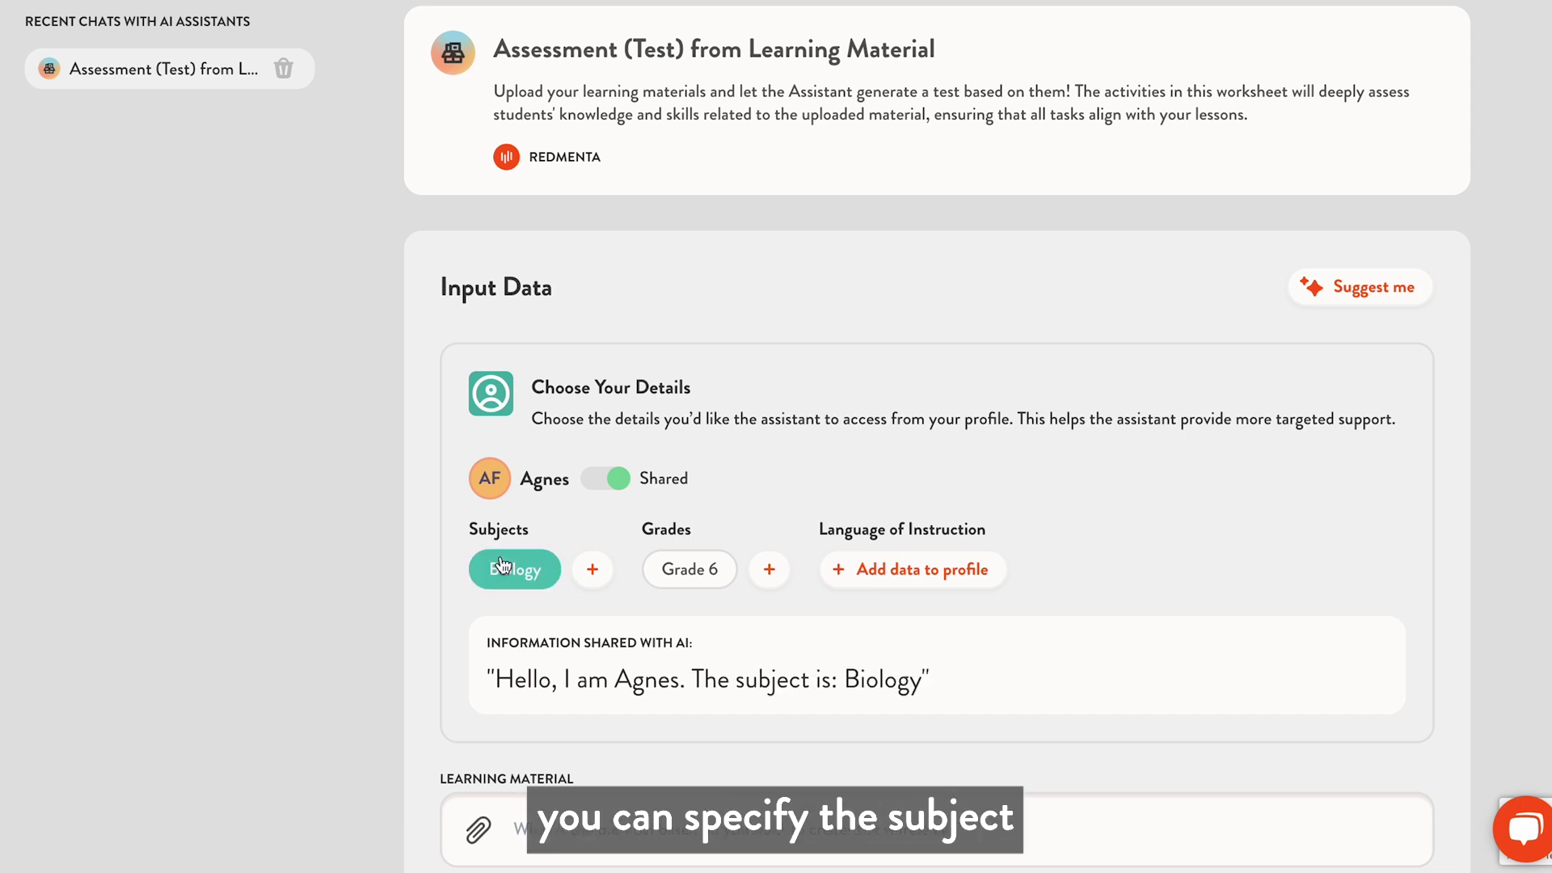
click(686, 576)
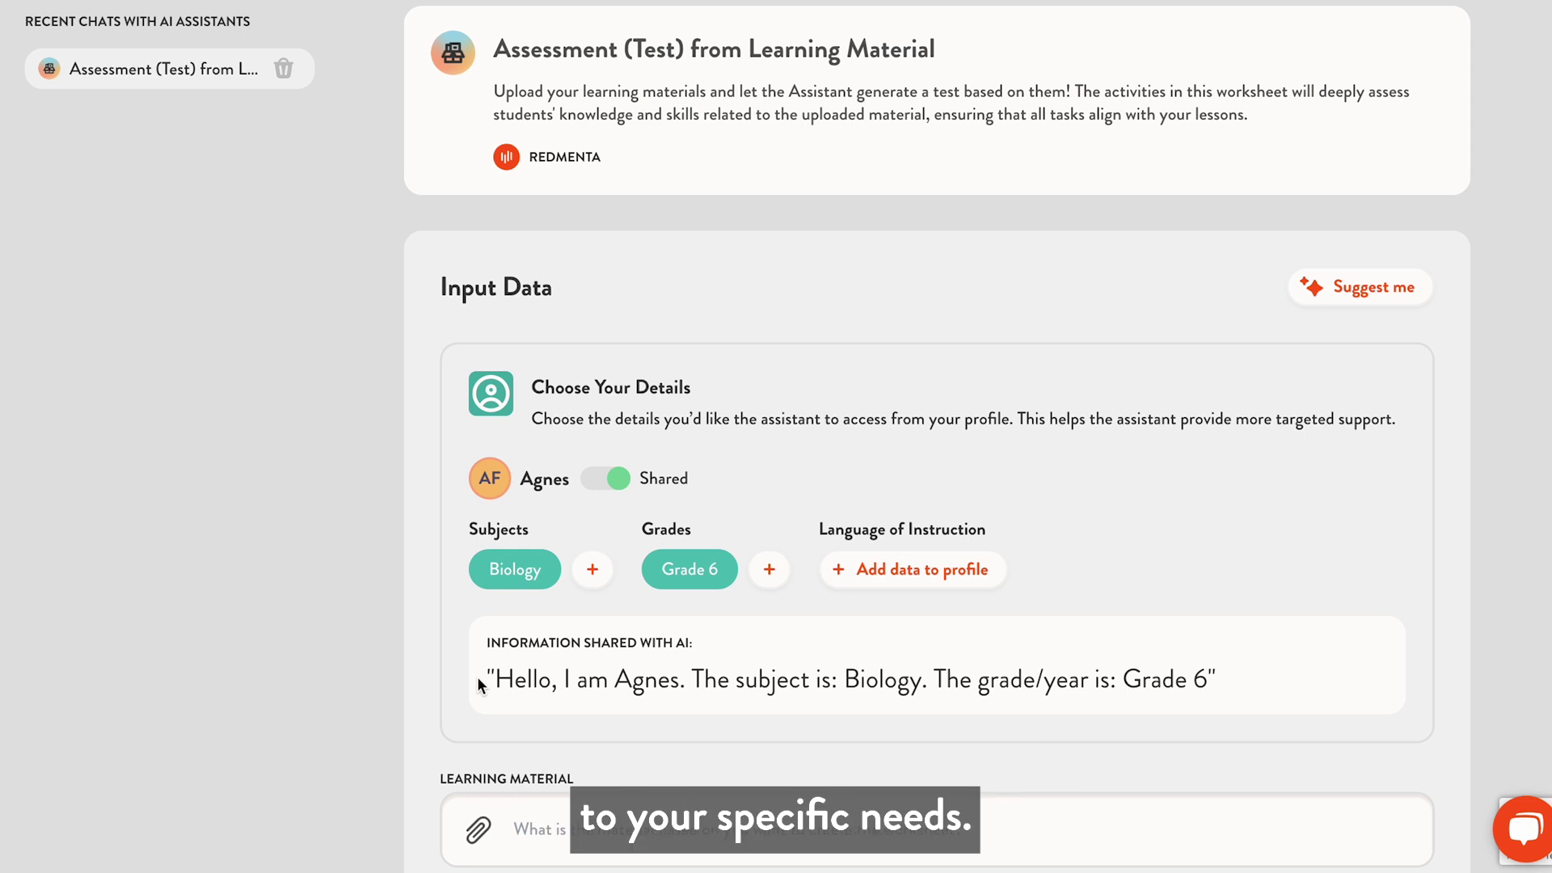
scroll(477, 677, down, 3)
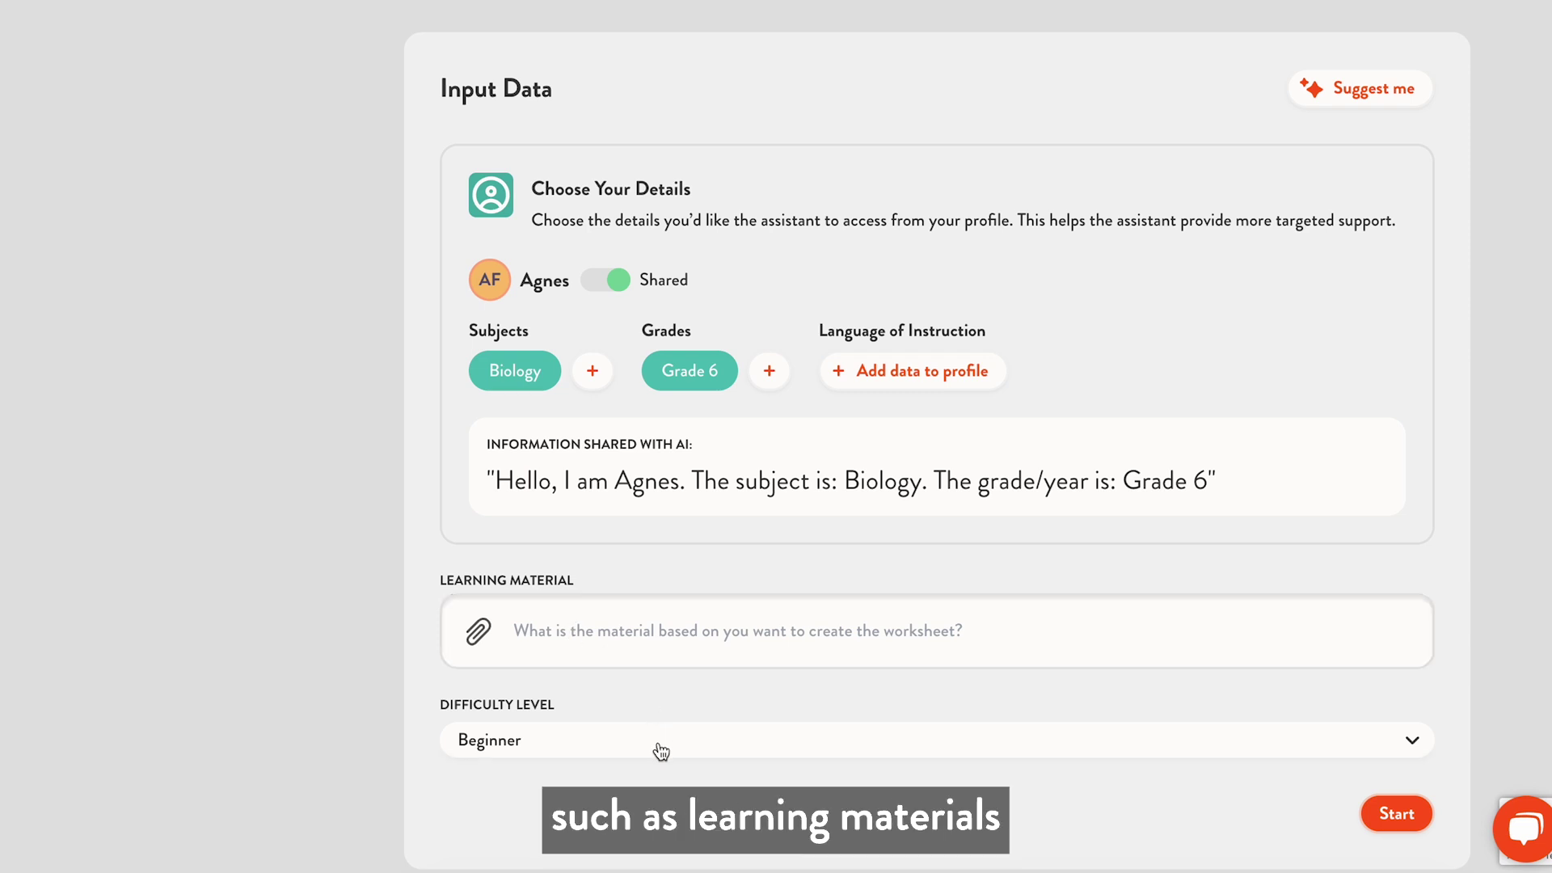
Step: Choose the worksheet's difficulty level from the dropdown
click(660, 748)
scroll(659, 748, down, 3)
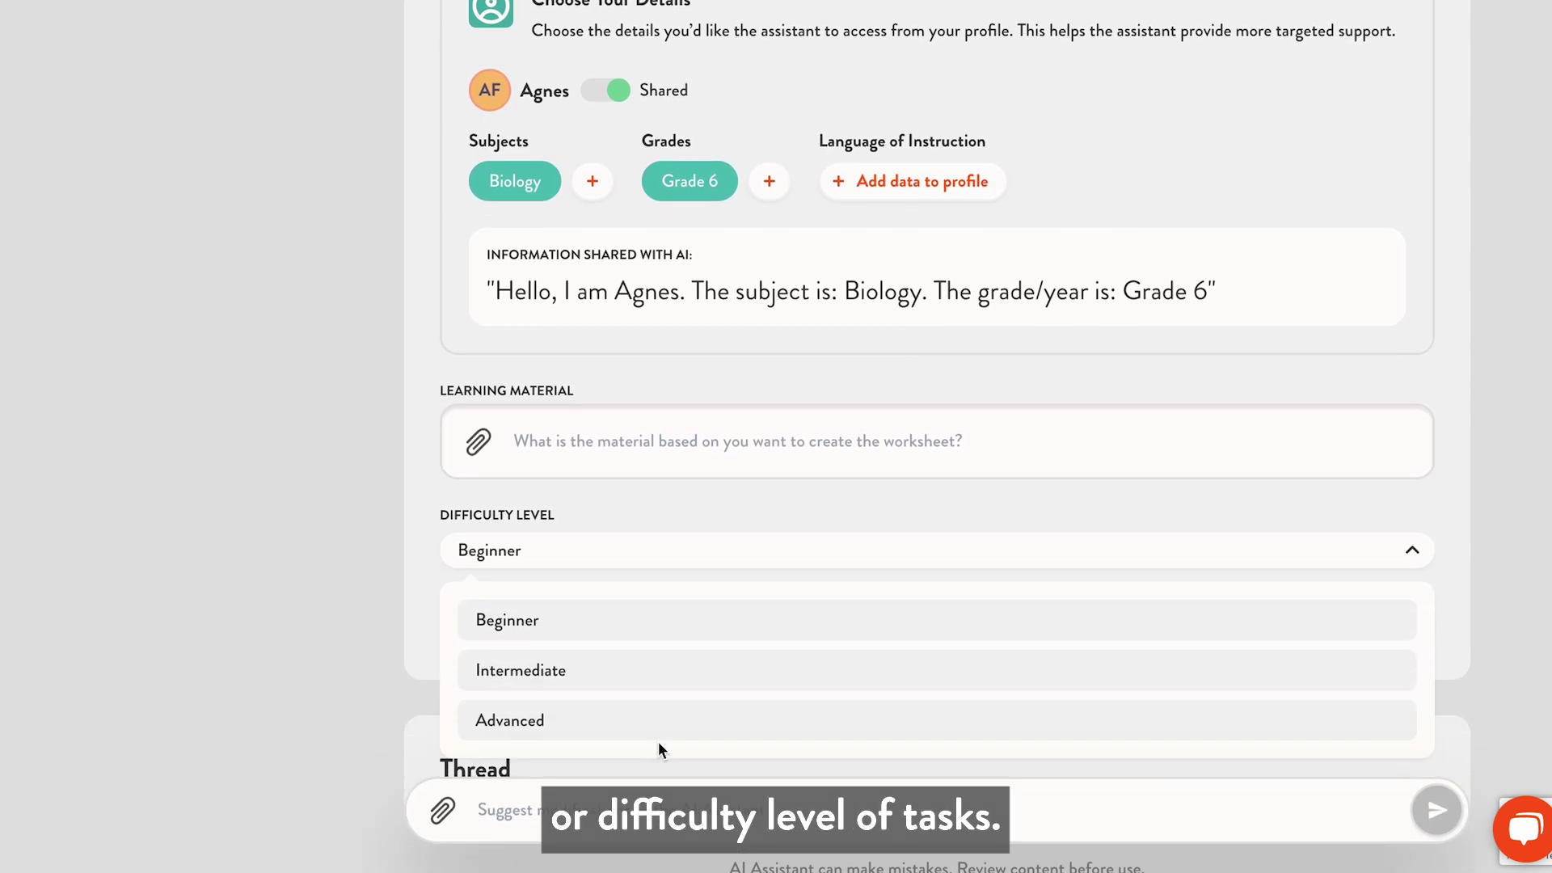
click(636, 676)
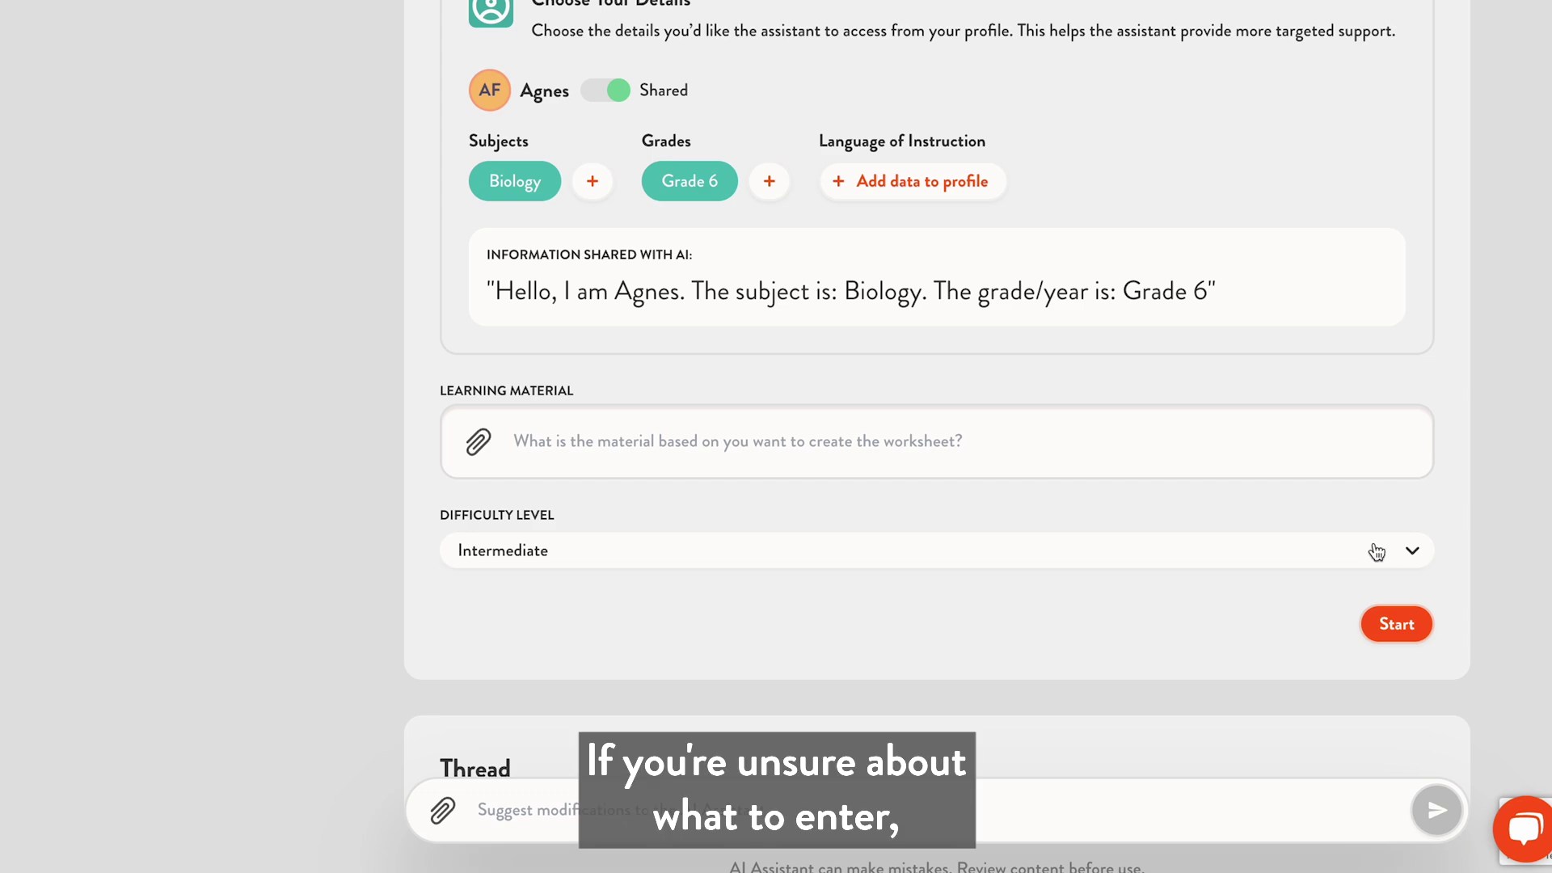
Step: Fill the learning material with the suggested polar bear text and attach a polar bear image
scroll(1430, 507, up, 2)
scroll(1430, 501, up, 1)
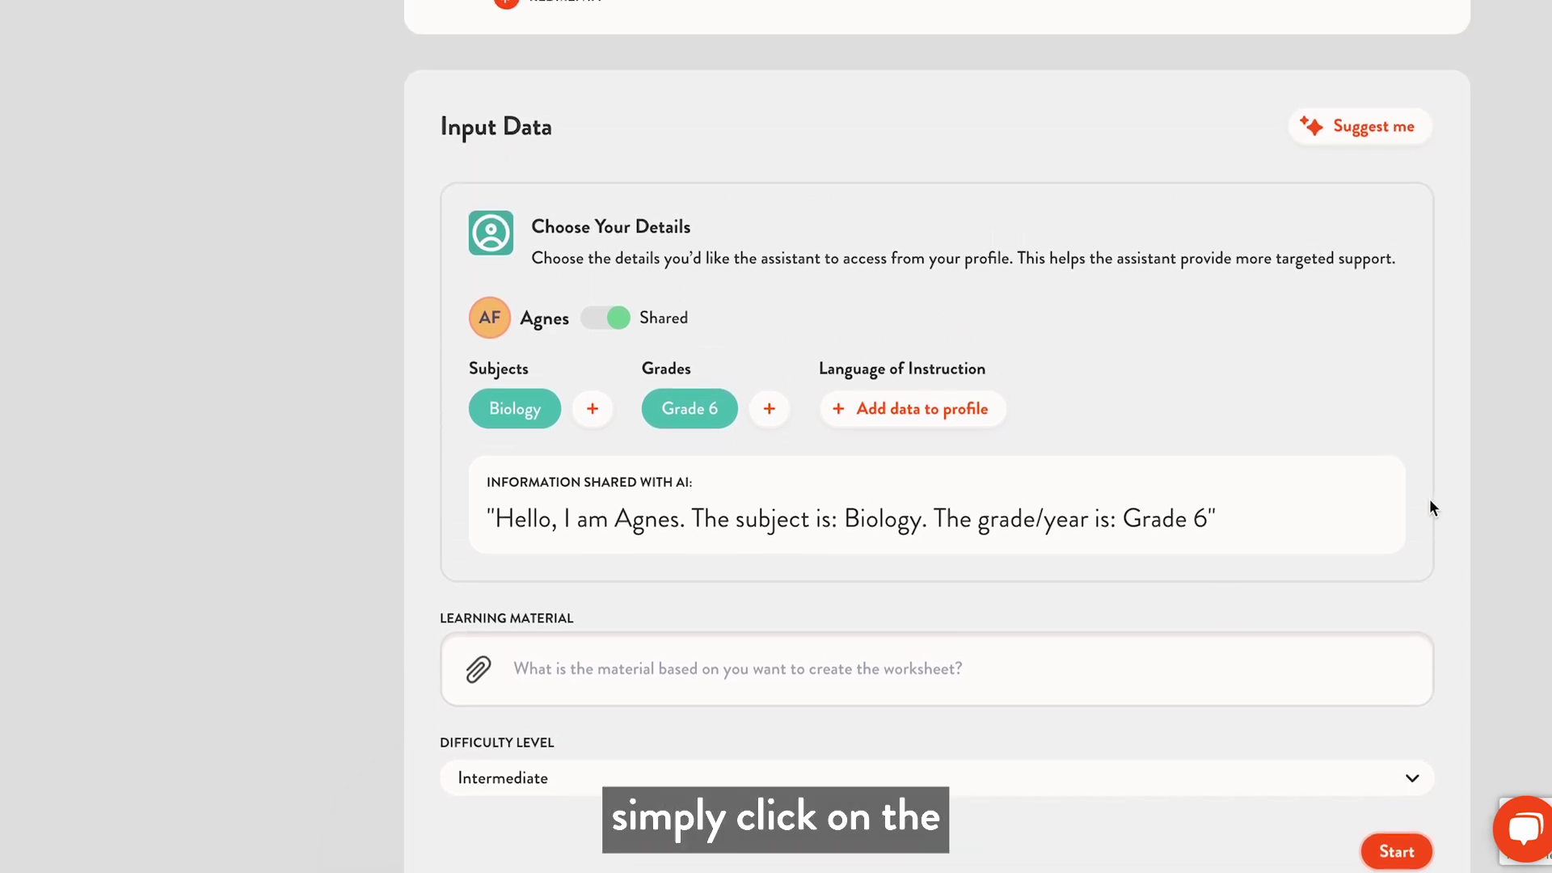
click(1389, 139)
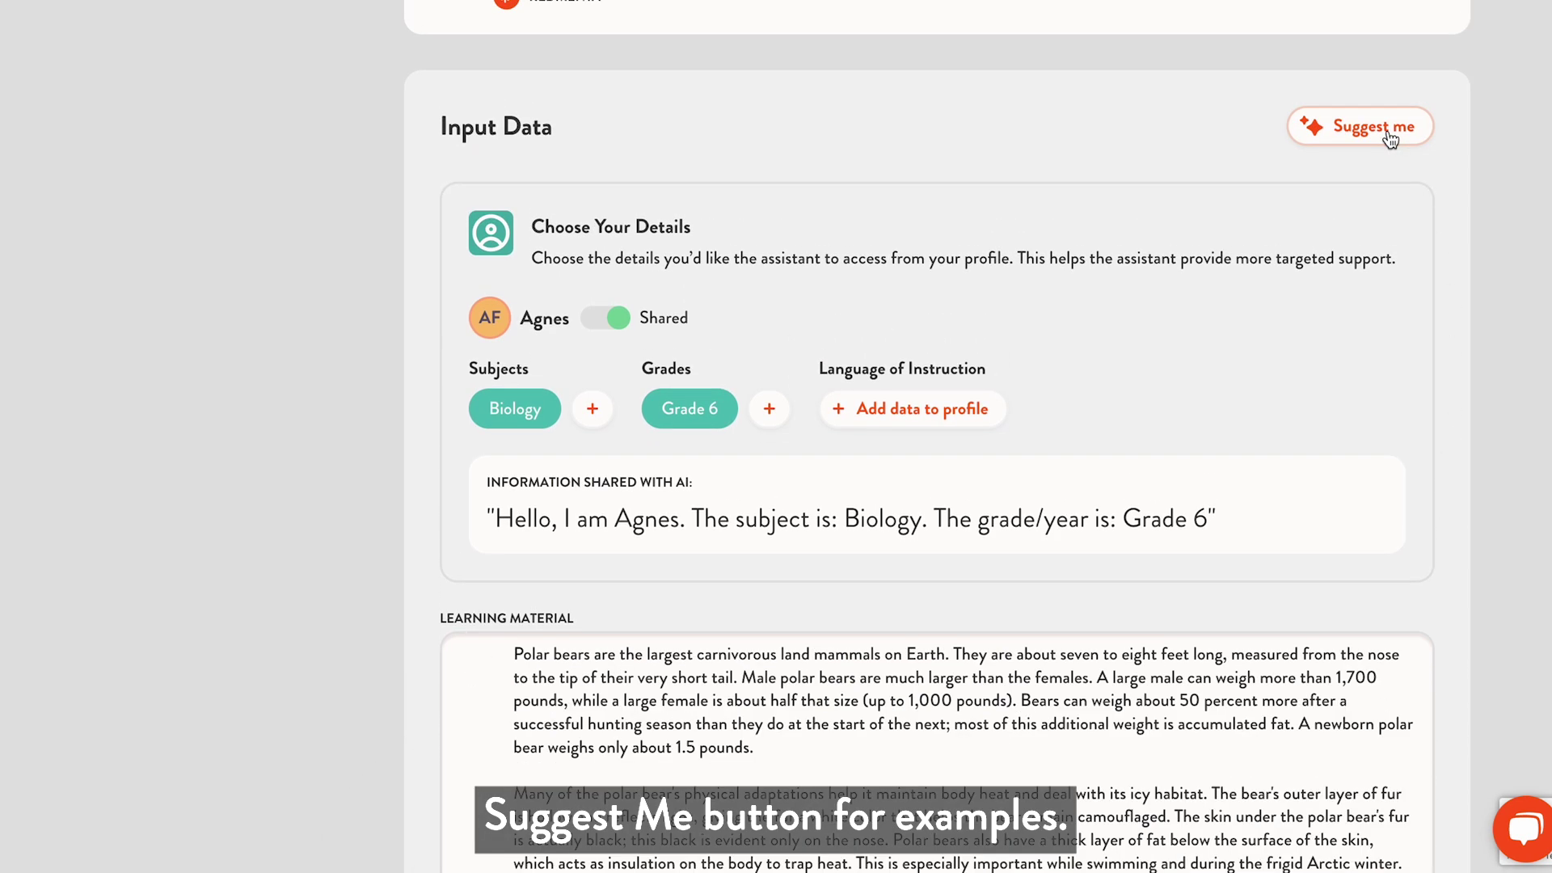
scroll(1390, 143, down, 4)
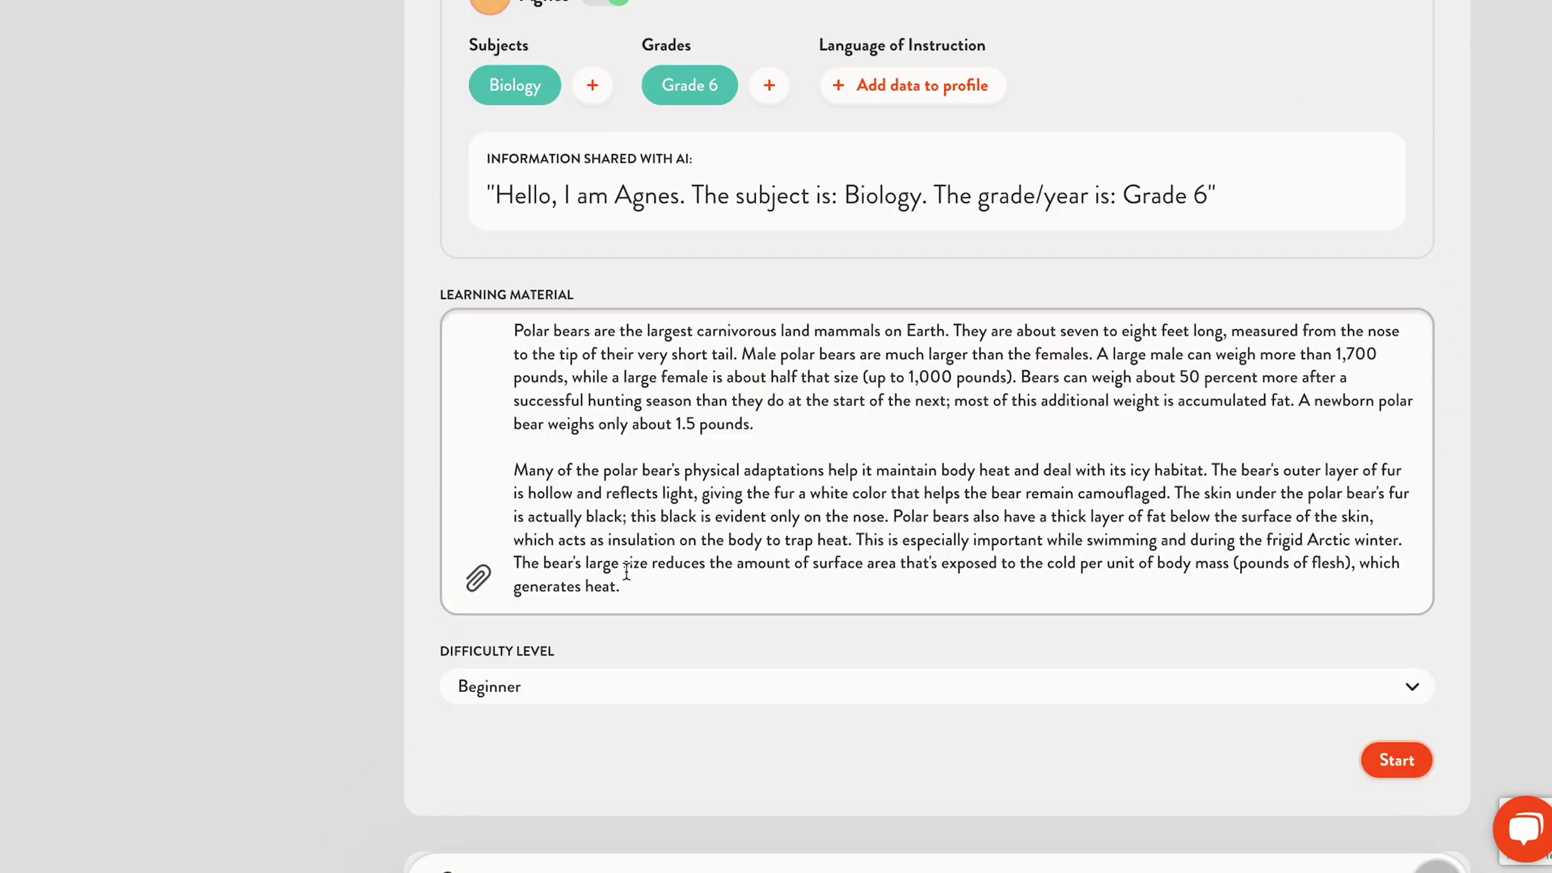
click(484, 592)
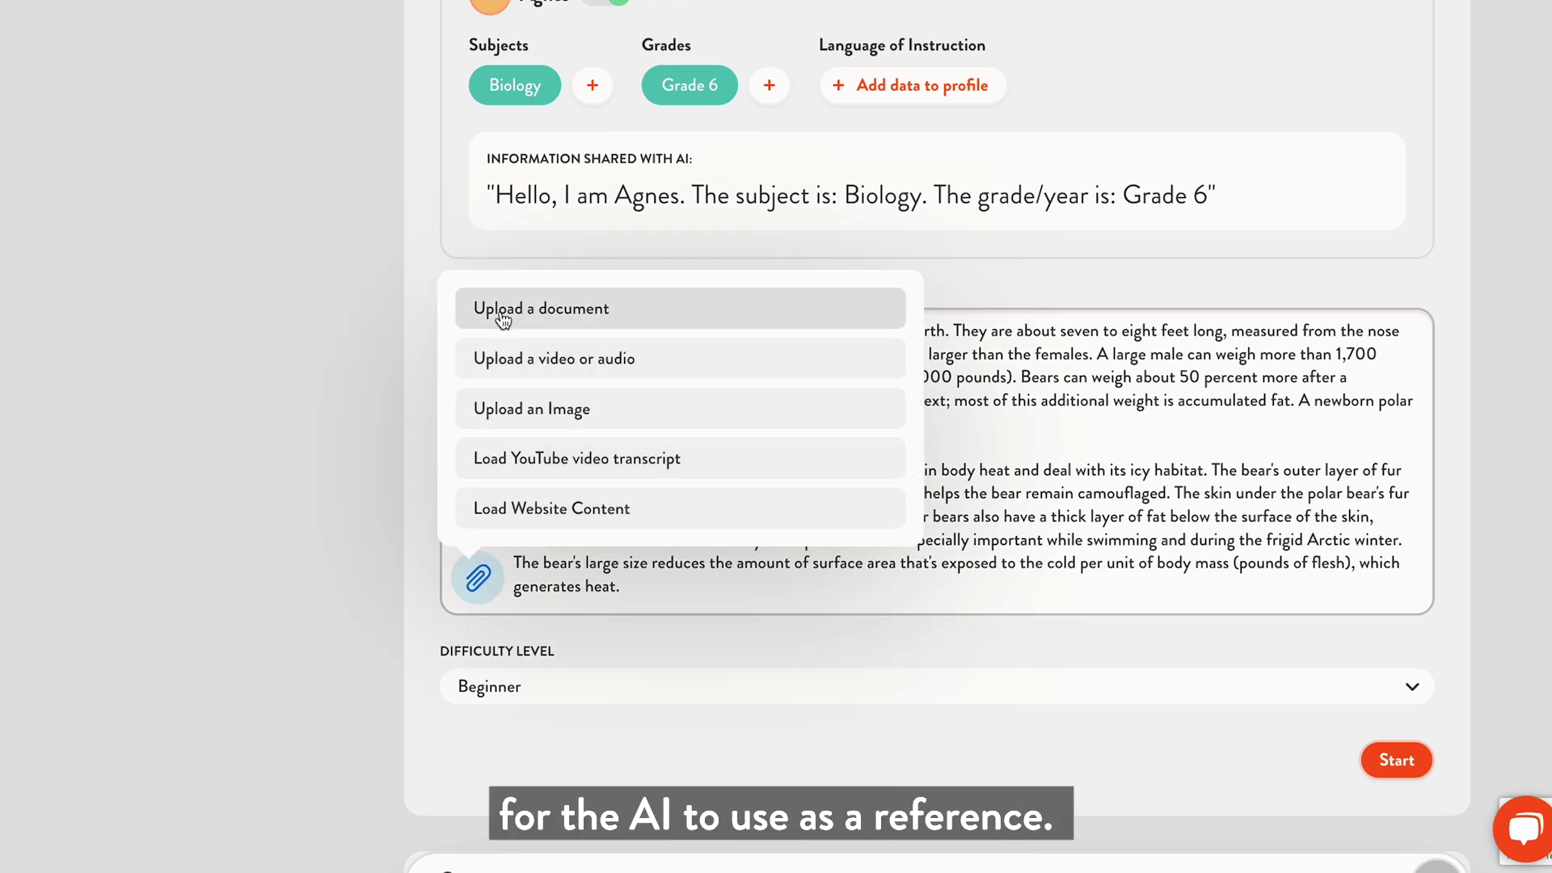
click(501, 410)
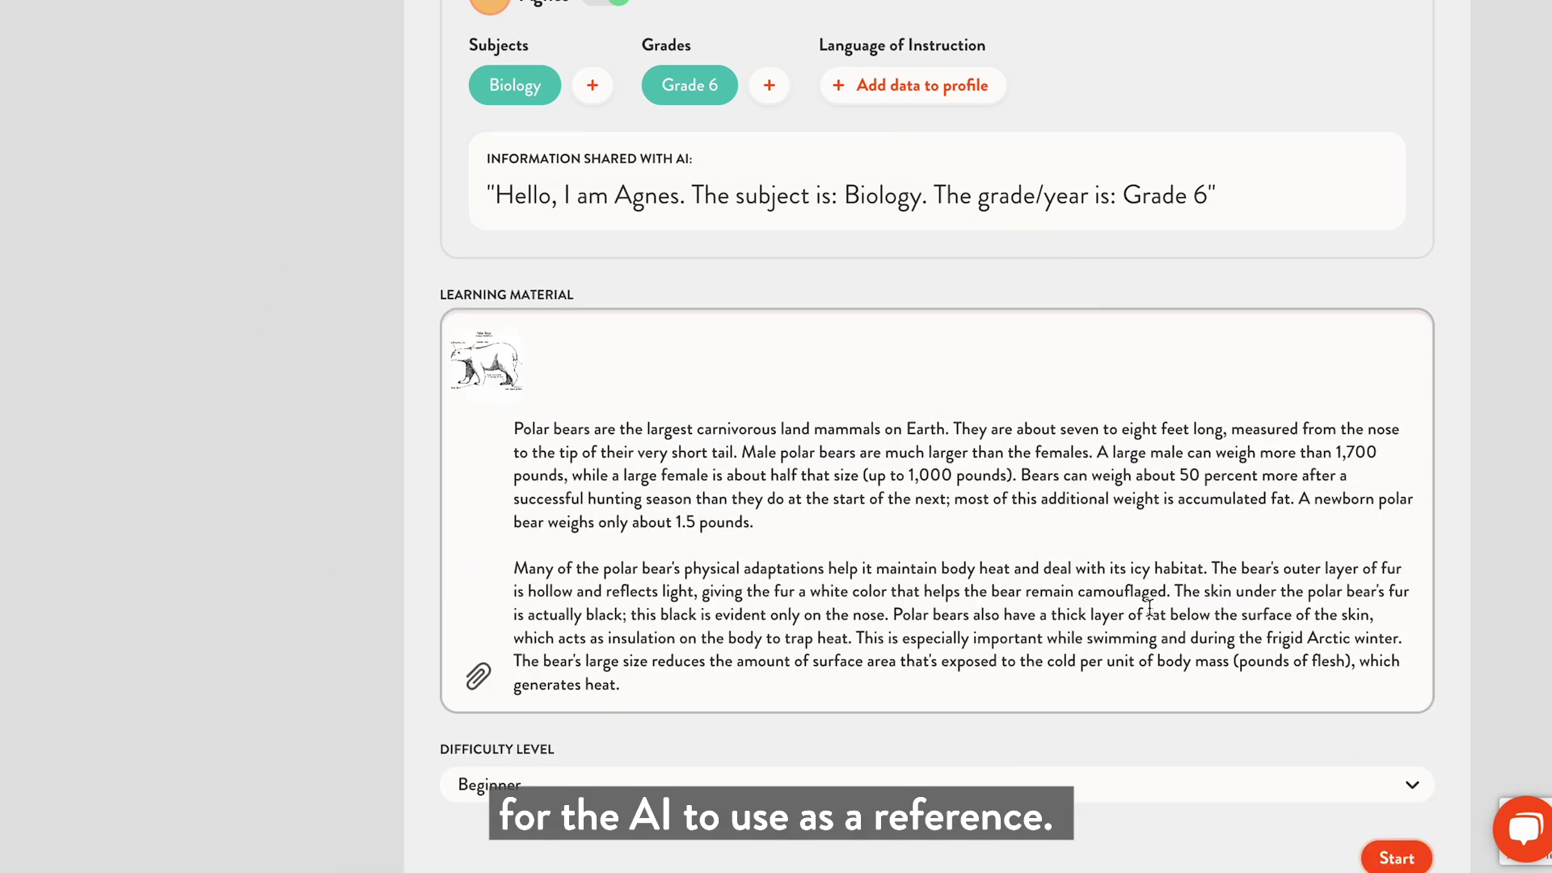
scroll(1156, 728, down, 3)
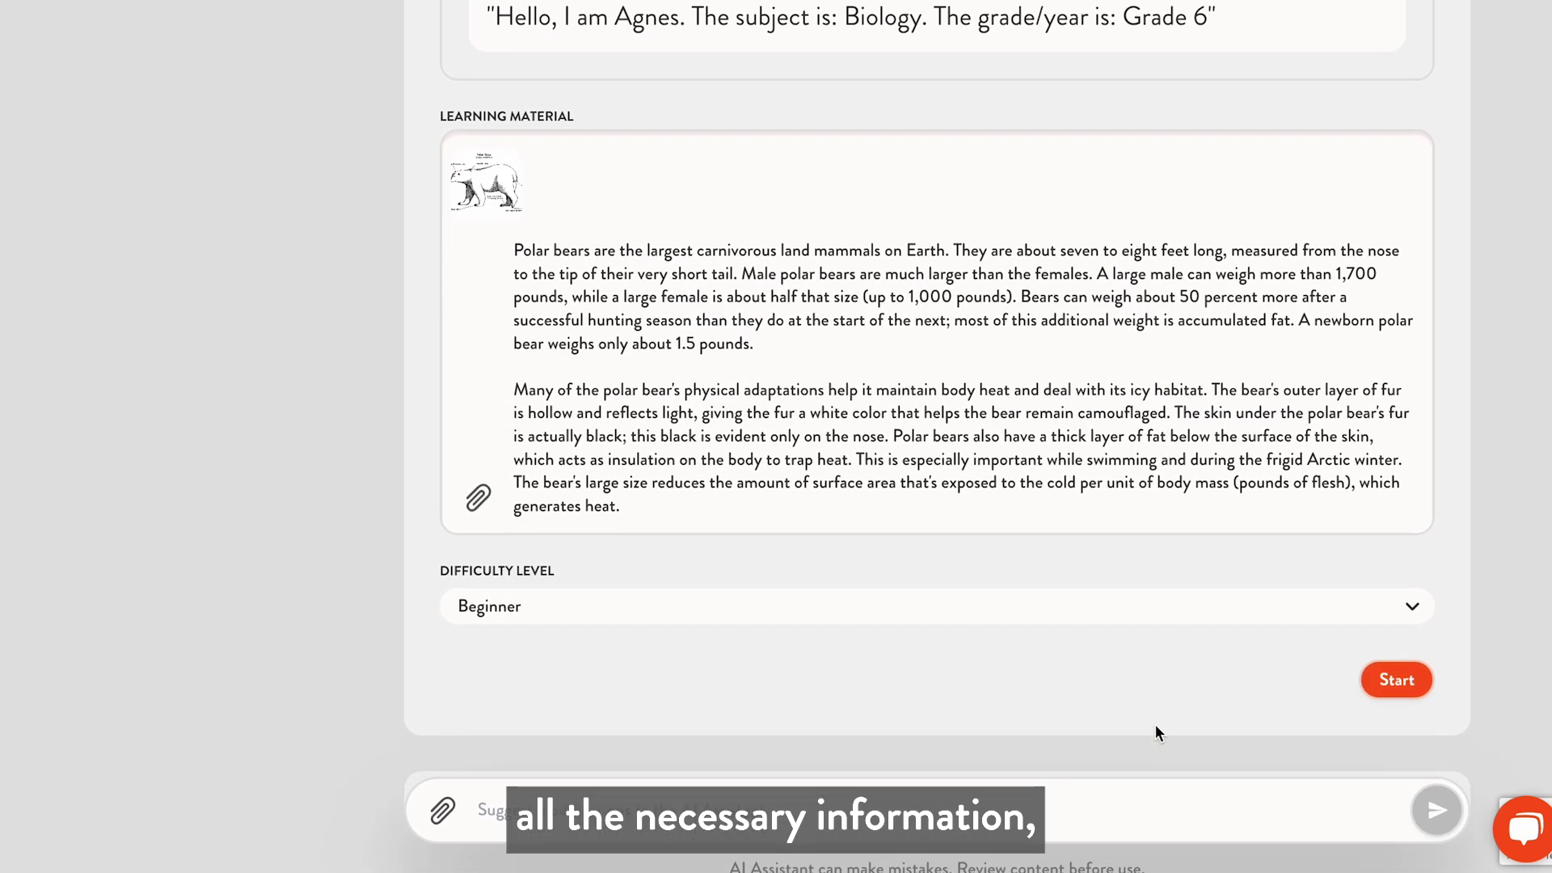
Step: Start the material analysis, then approve the proposed topic list by replying 'It's okay!'
click(1396, 683)
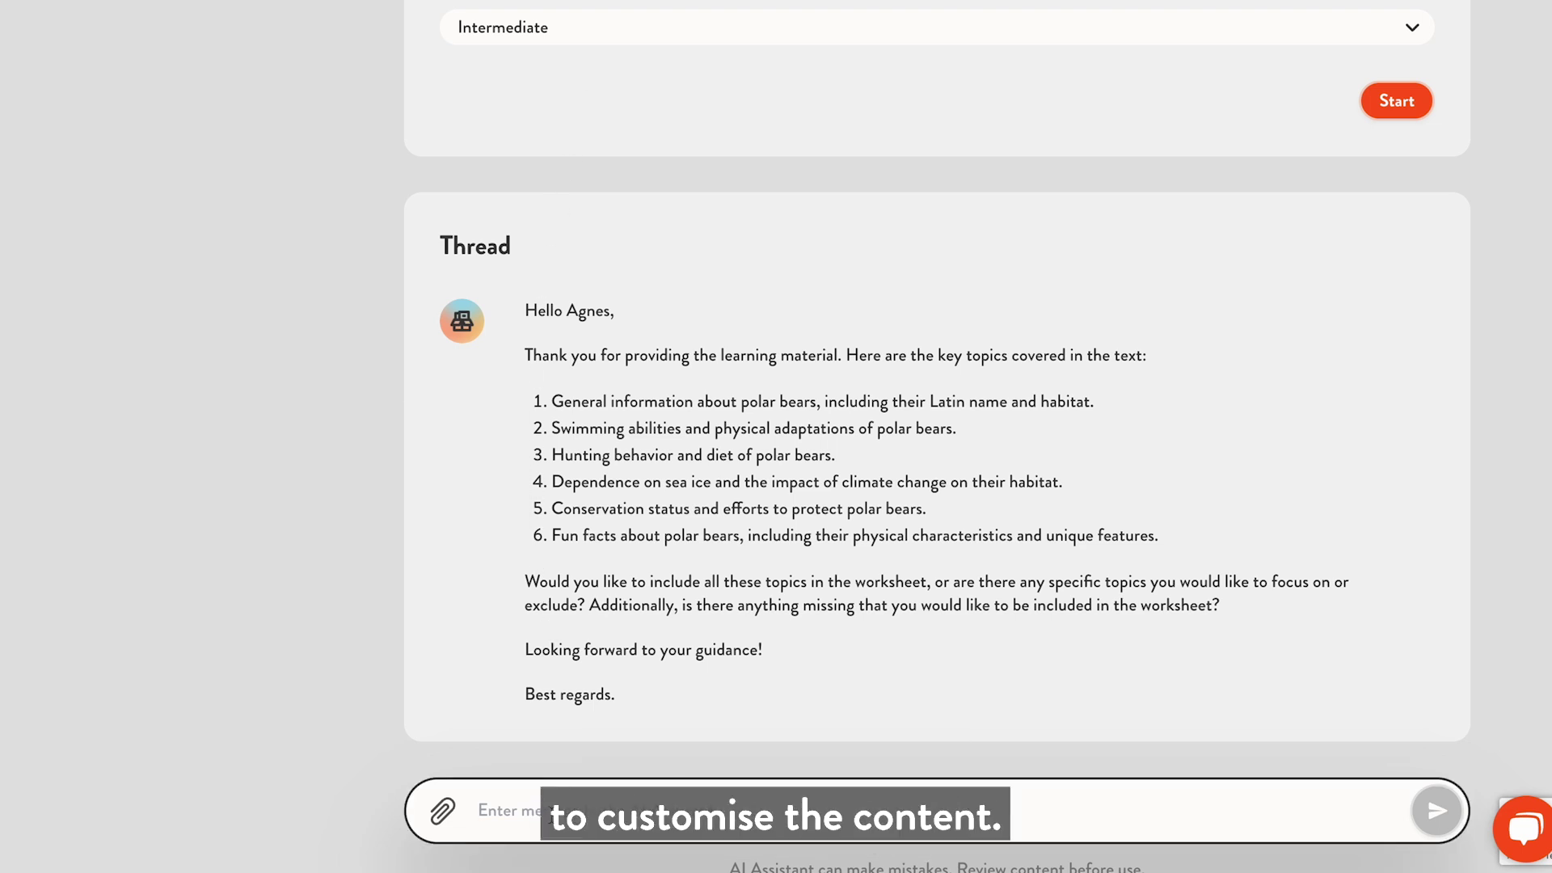
click(480, 809)
text(It's okay!)
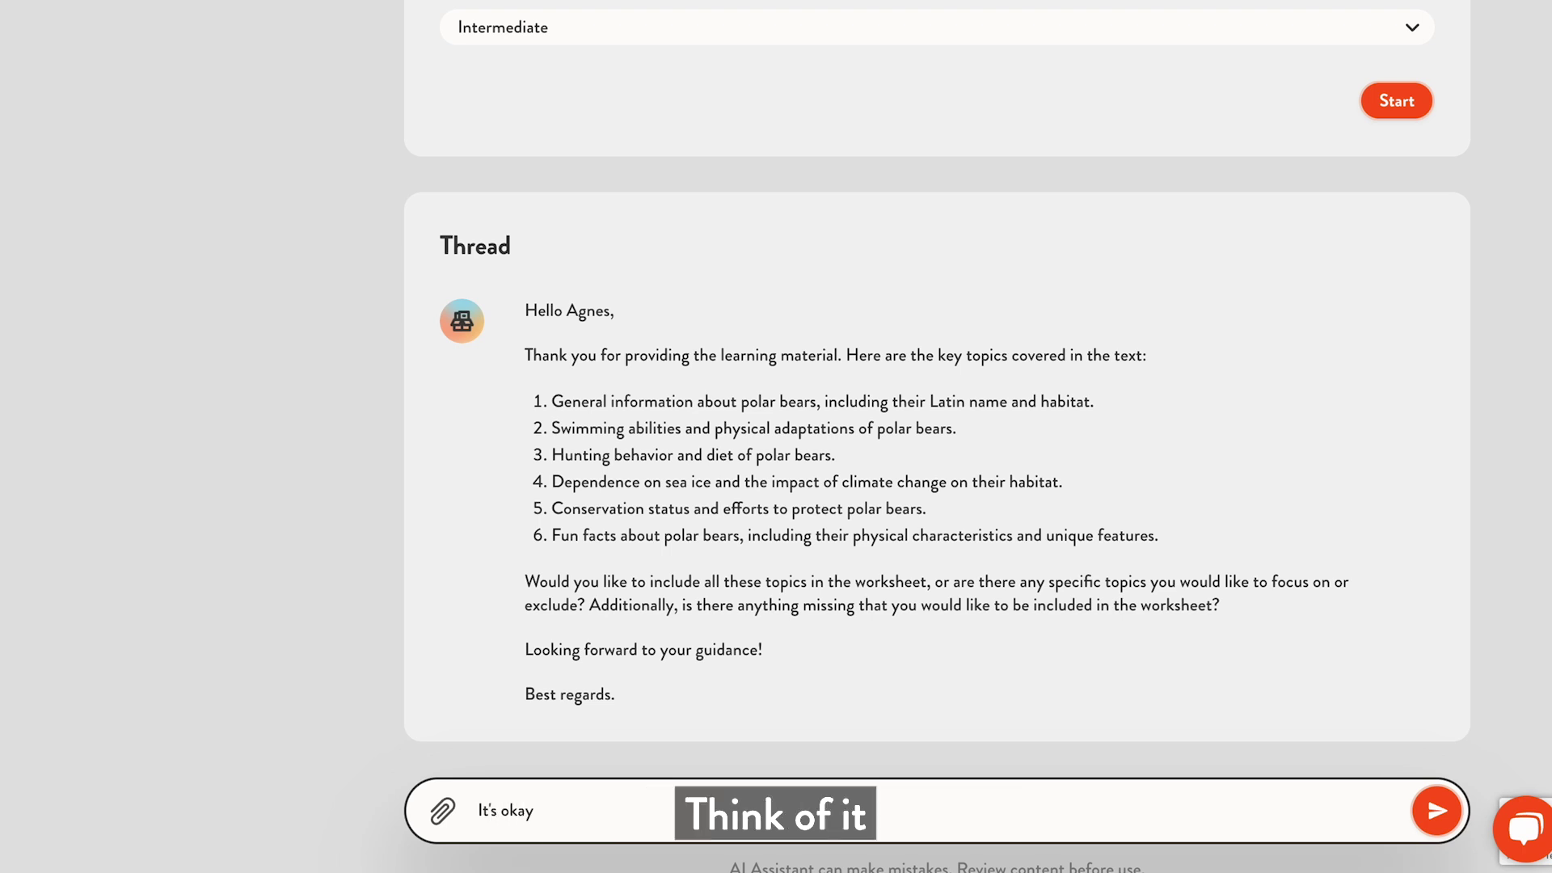
click(1429, 792)
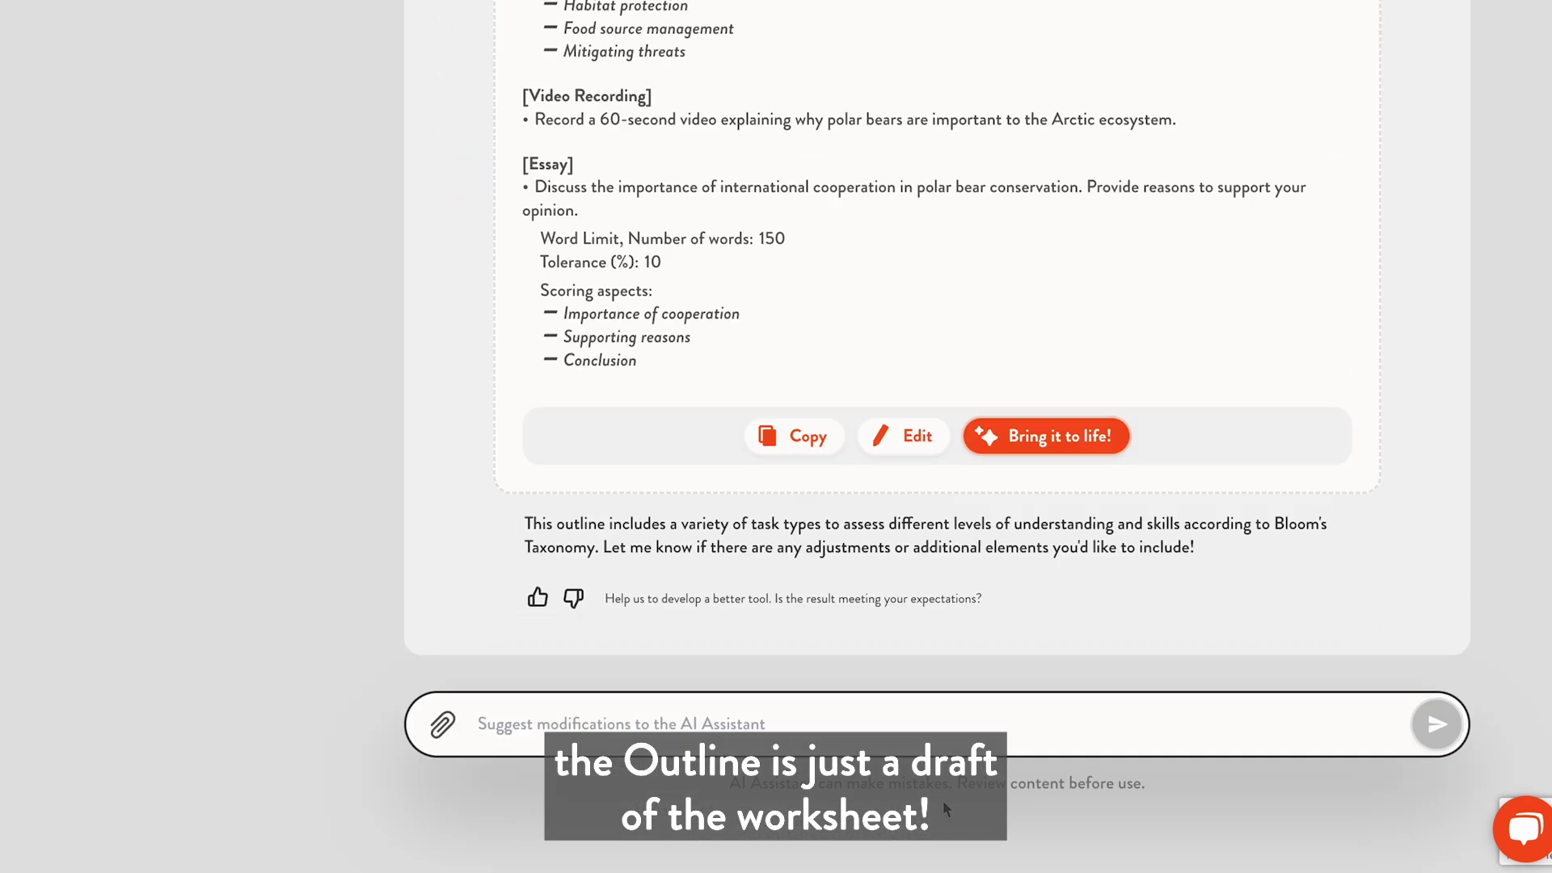
Step: Request harder tasks with Matching instead of True or False, and delete the 60-second video task from the outline
text(Make the t)
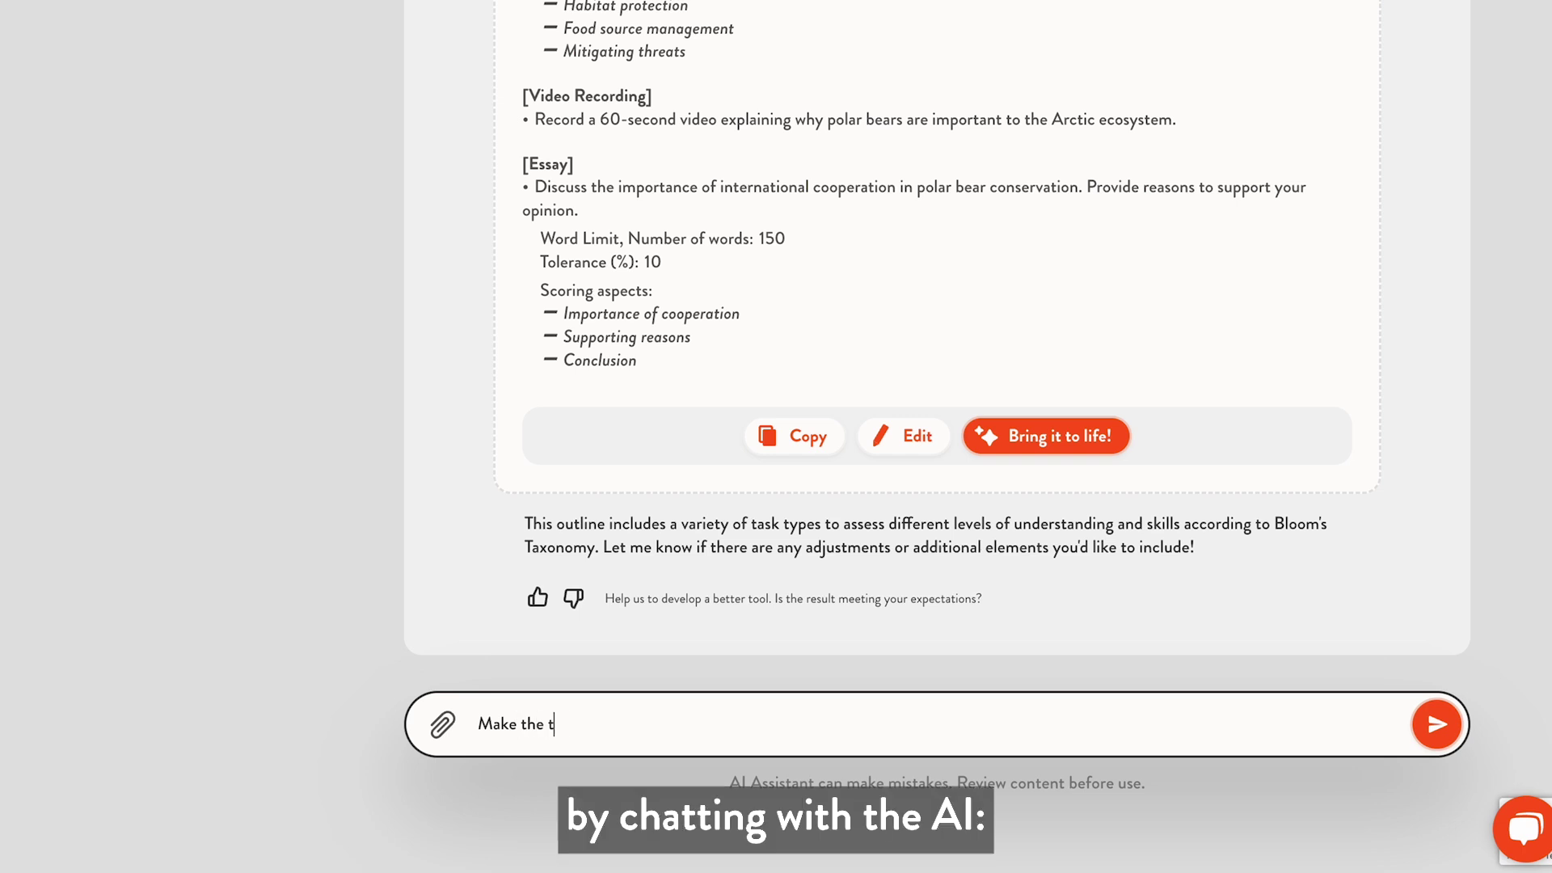
text(asks more difficult please, and replace the True of False with a Matchi)
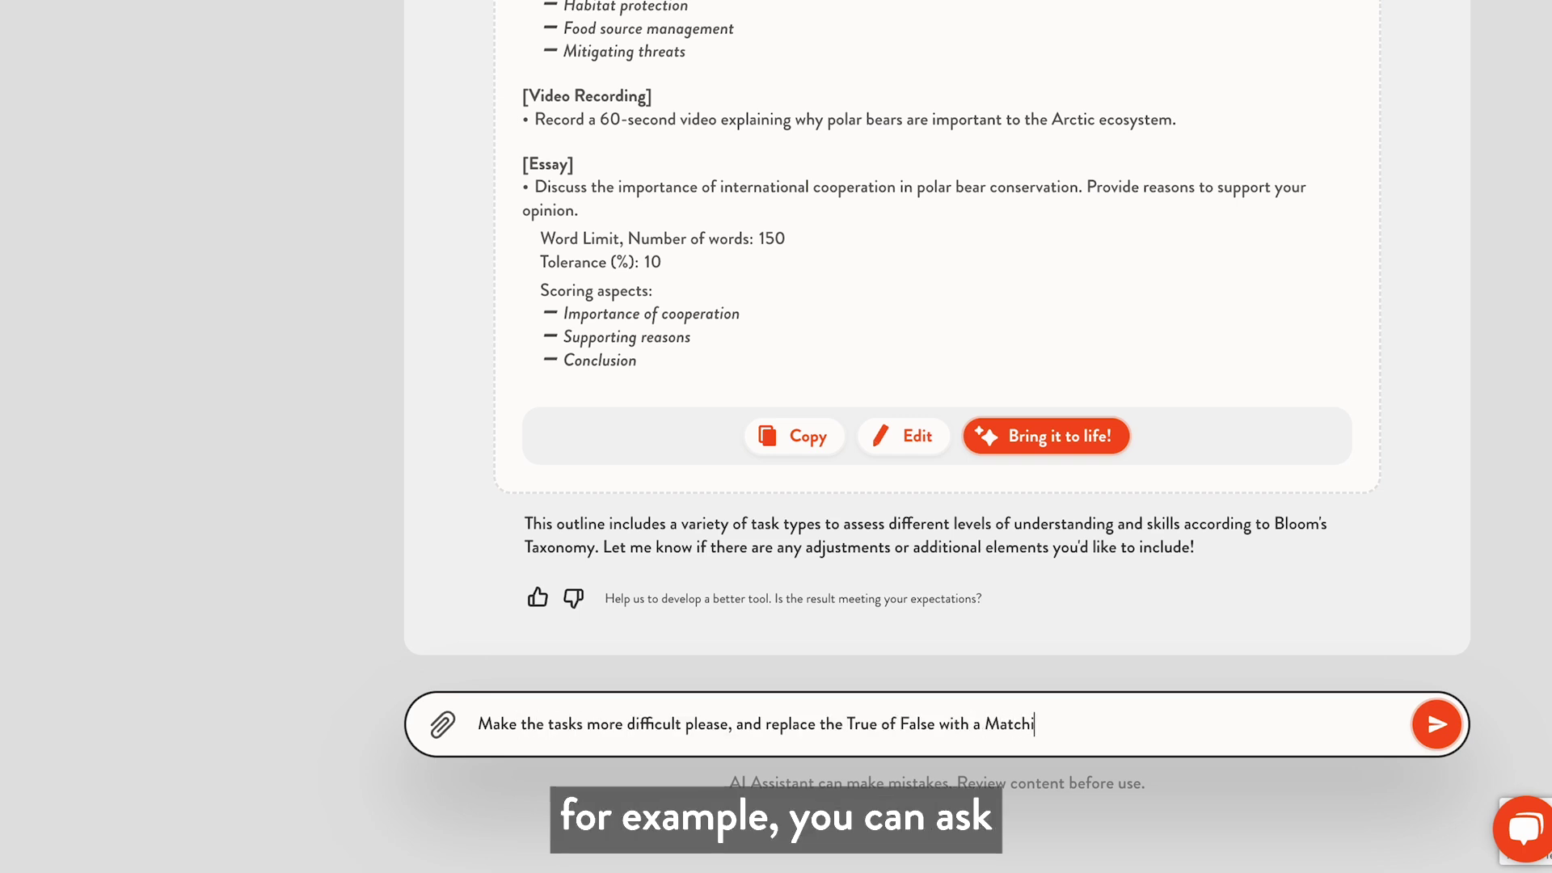
text(ng.)
click(1436, 723)
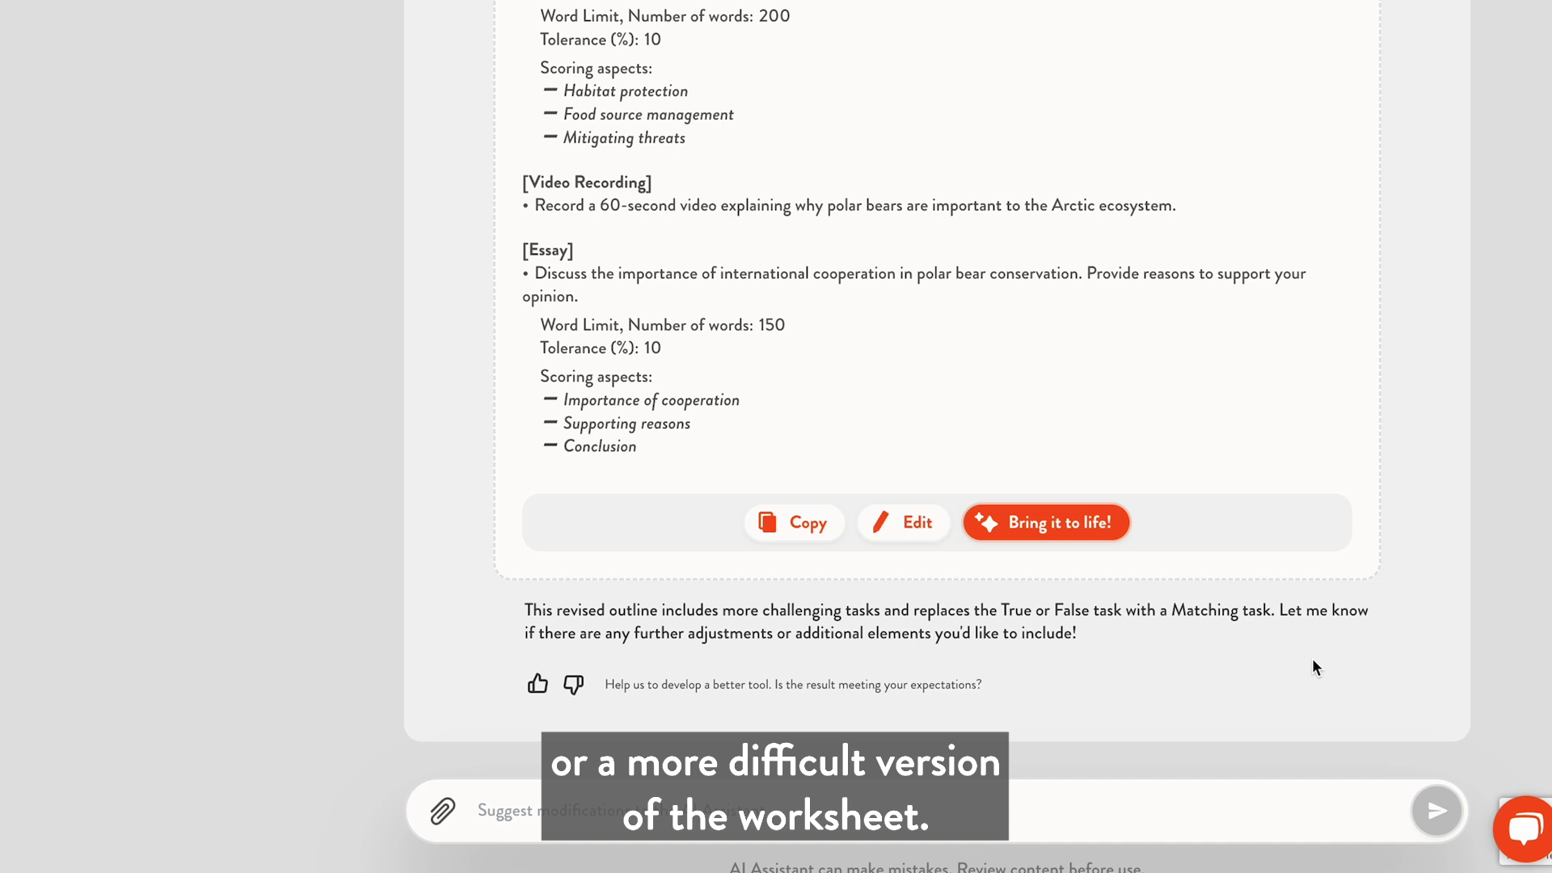
click(915, 525)
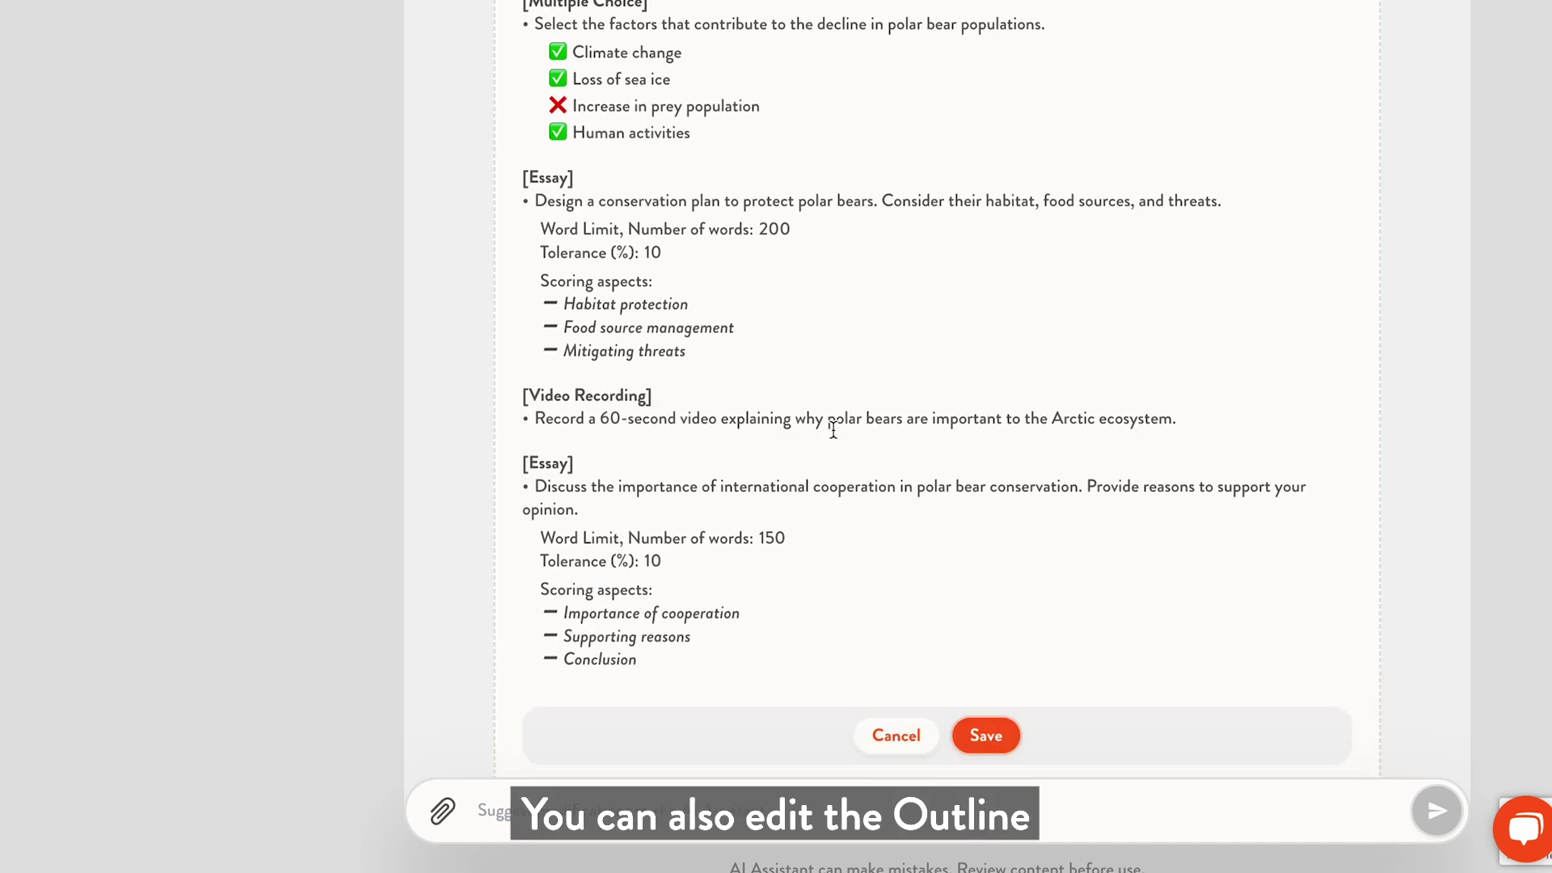
click(1177, 420)
drag(1177, 420, 535, 419)
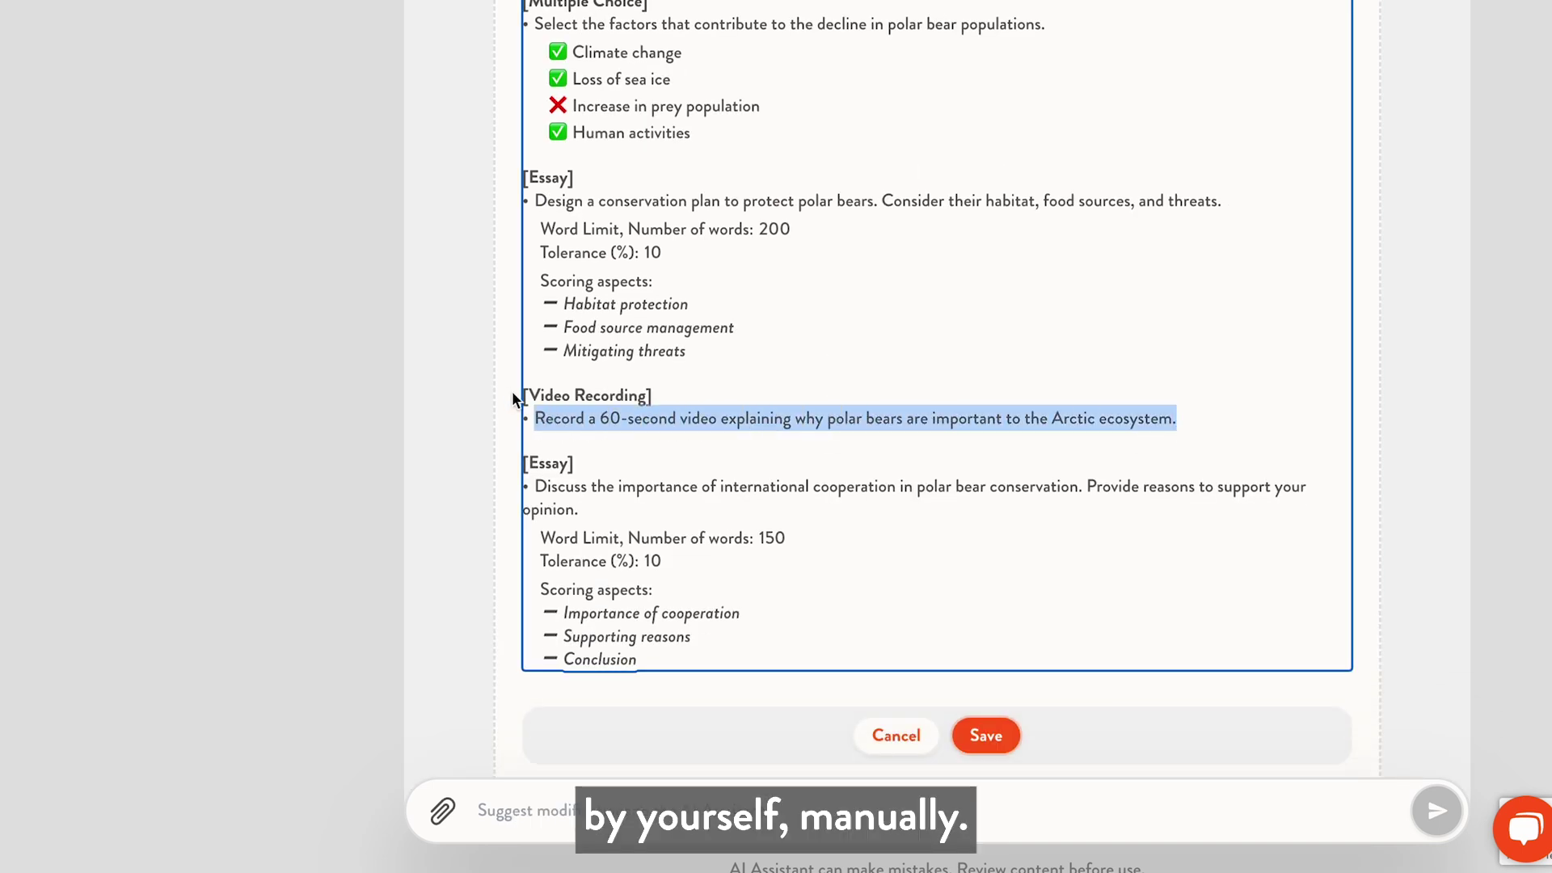
key(BackSpace)
key(BackSpace)
key(BackSpace)
key(BackSpace)
key(BackSpace)
key(BackSpace)
key(BackSpace)
key(BackSpace)
key(BackSpace)
key(BackSpace)
key(BackSpace)
key(BackSpace)
key(BackSpace)
key(BackSpace)
key(BackSpace)
key(BackSpace)
key(BackSpace)
key(BackSpace)
key(BackSpace)
key(BackSpace)
key(BackSpace)
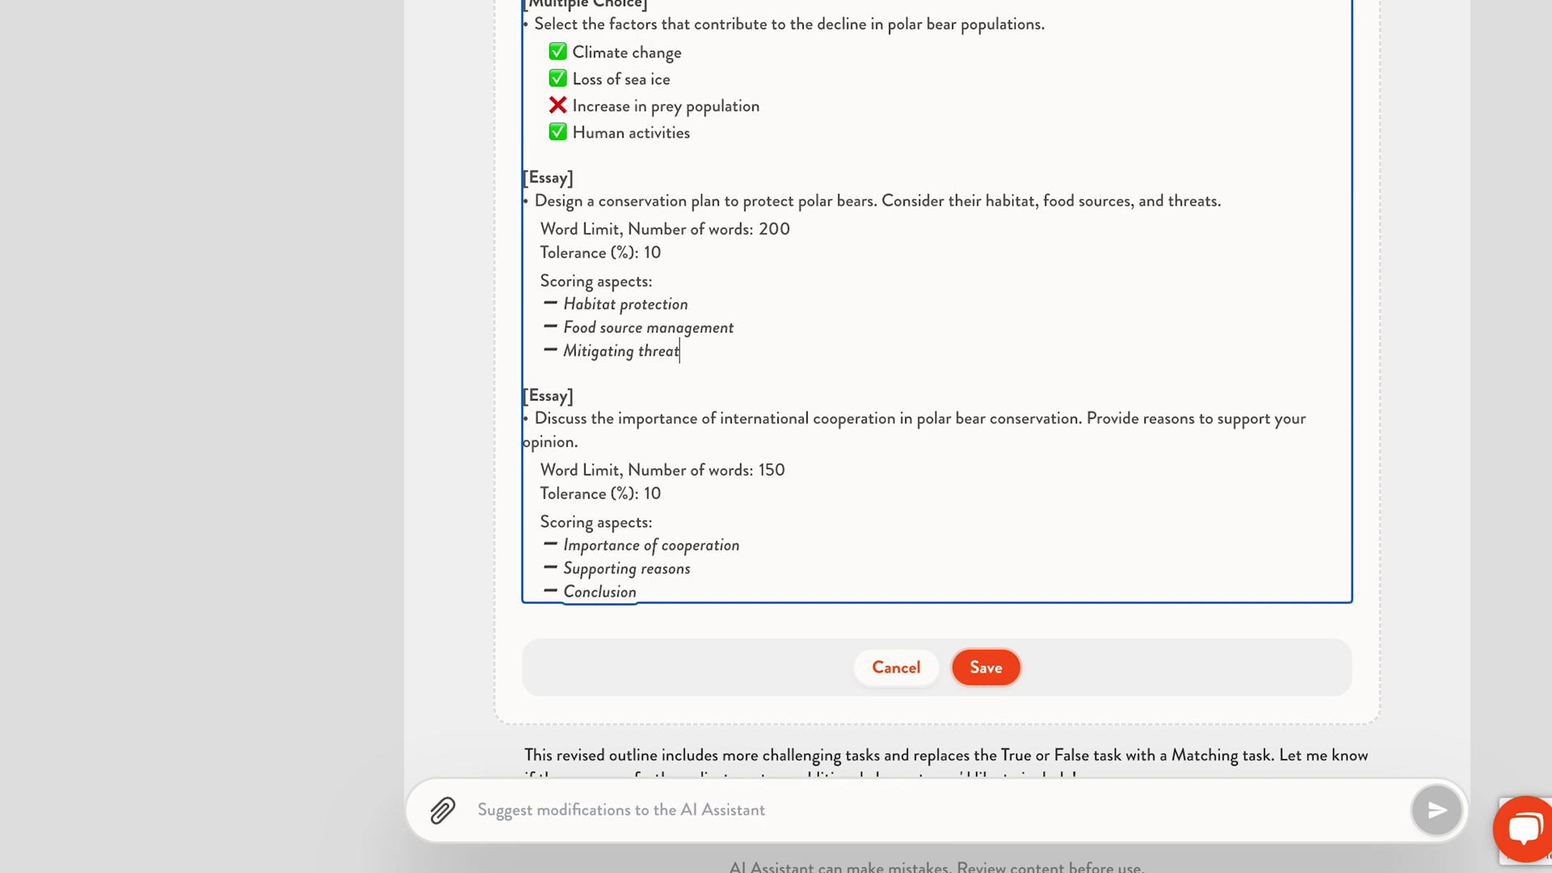
click(988, 668)
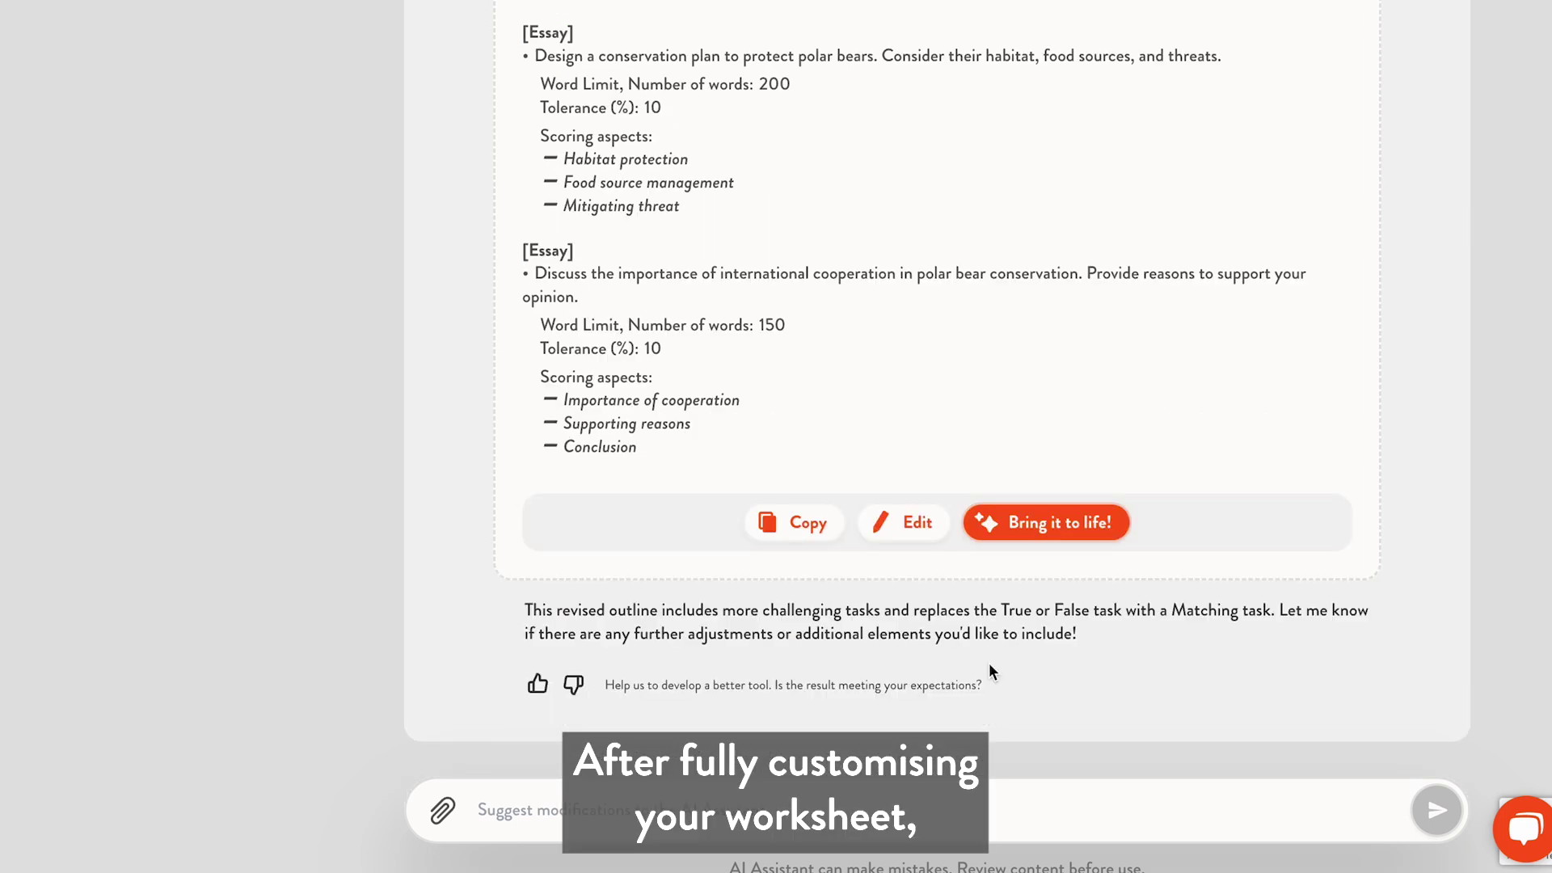
scroll(990, 671, down, 2)
Step: Generate the live worksheet from the revised outline and scroll through its single choice, short answer, multiple choice and matching questions
click(1061, 368)
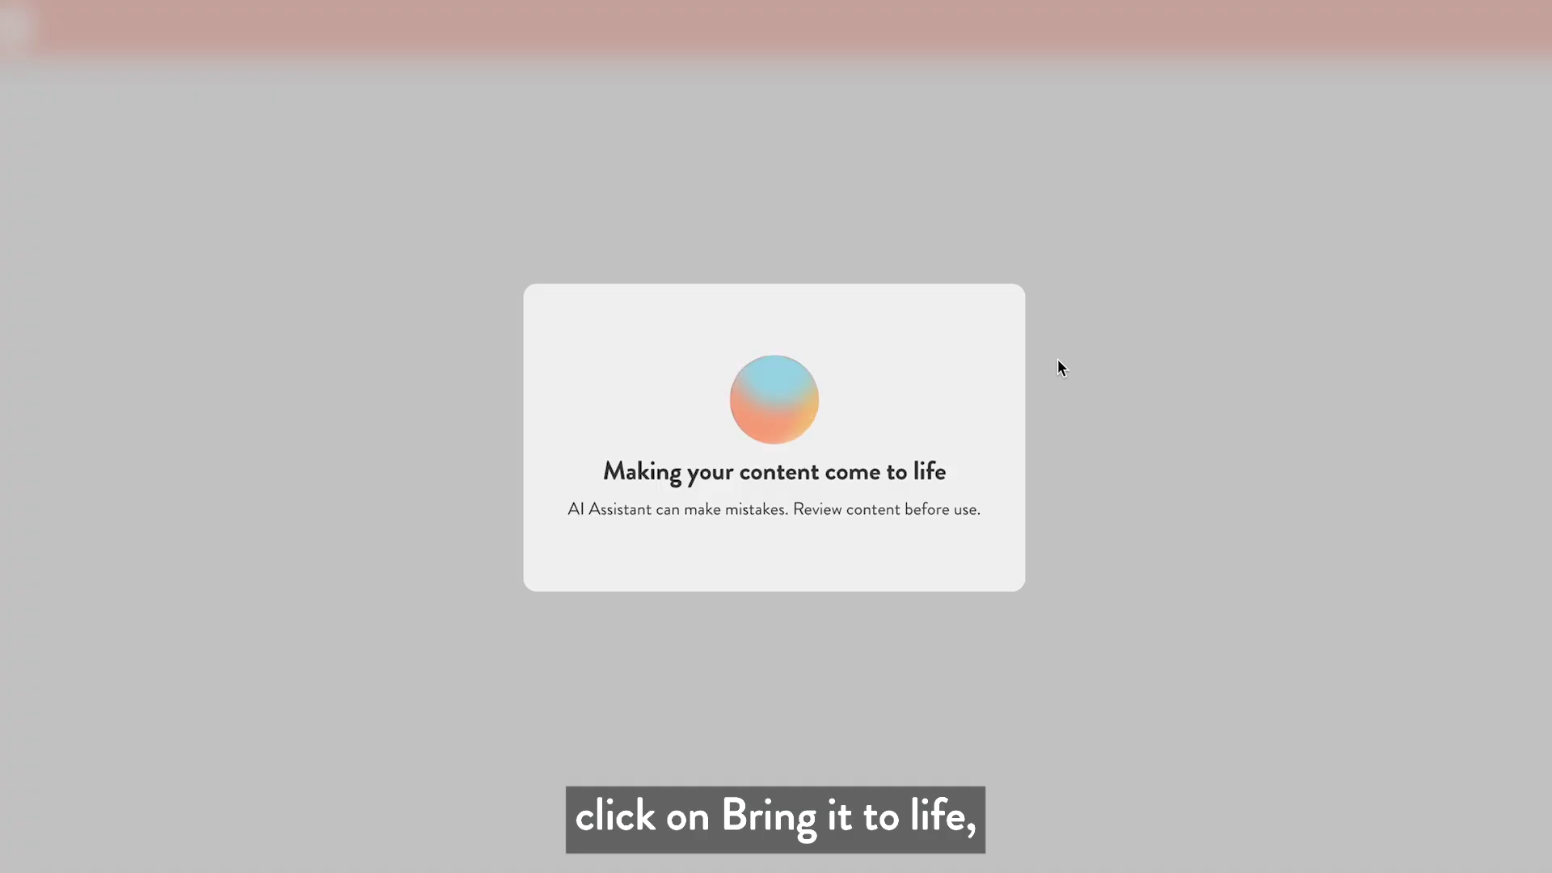
scroll(230, 580, down, 3)
scroll(230, 580, down, 10)
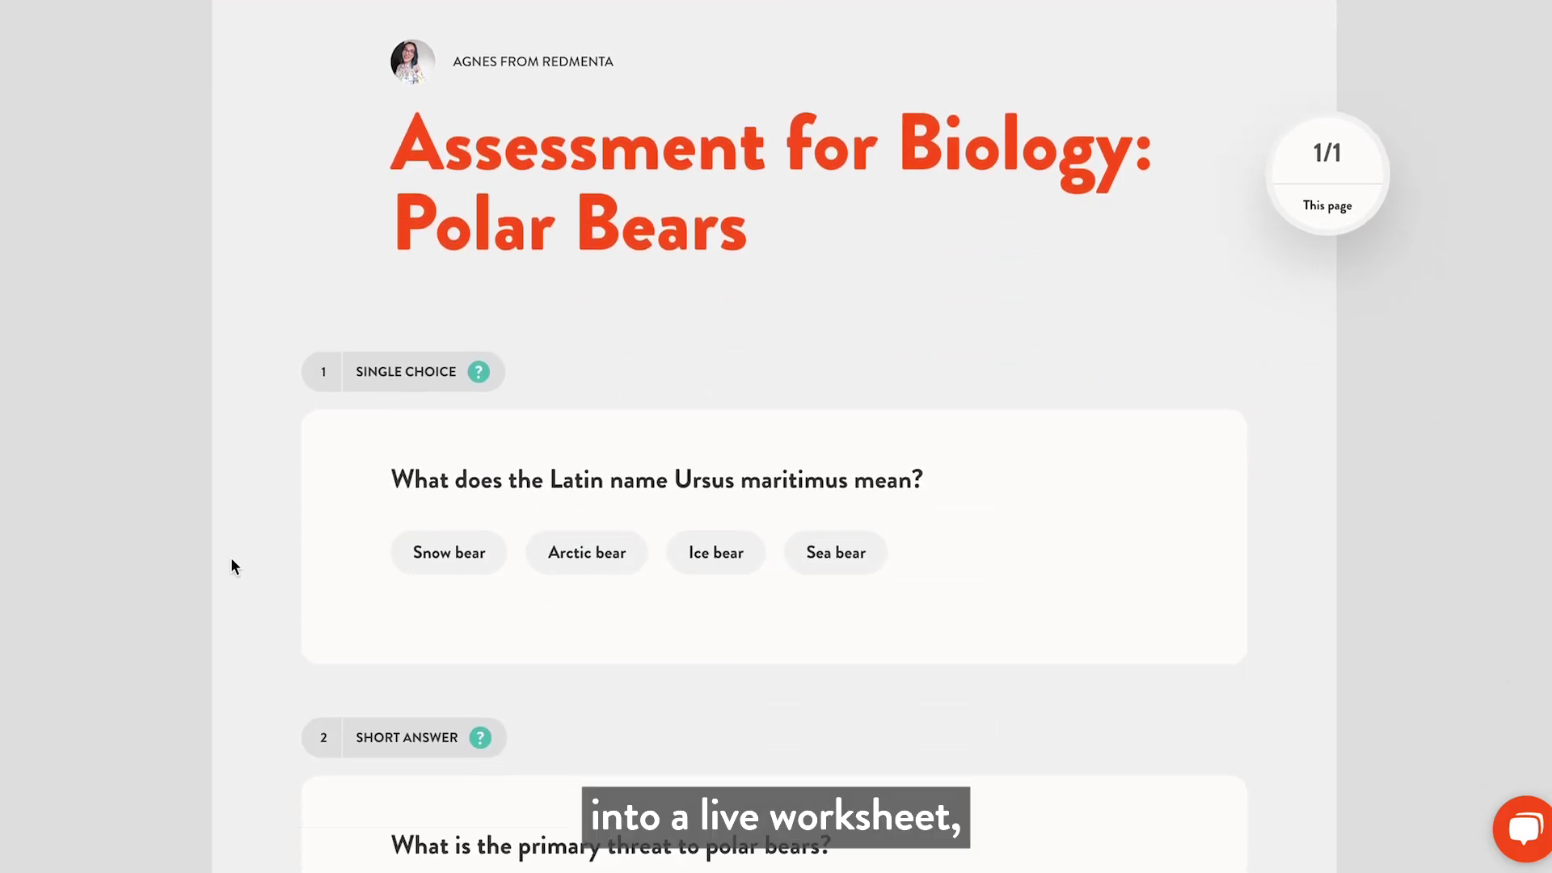
scroll(232, 566, down, 7)
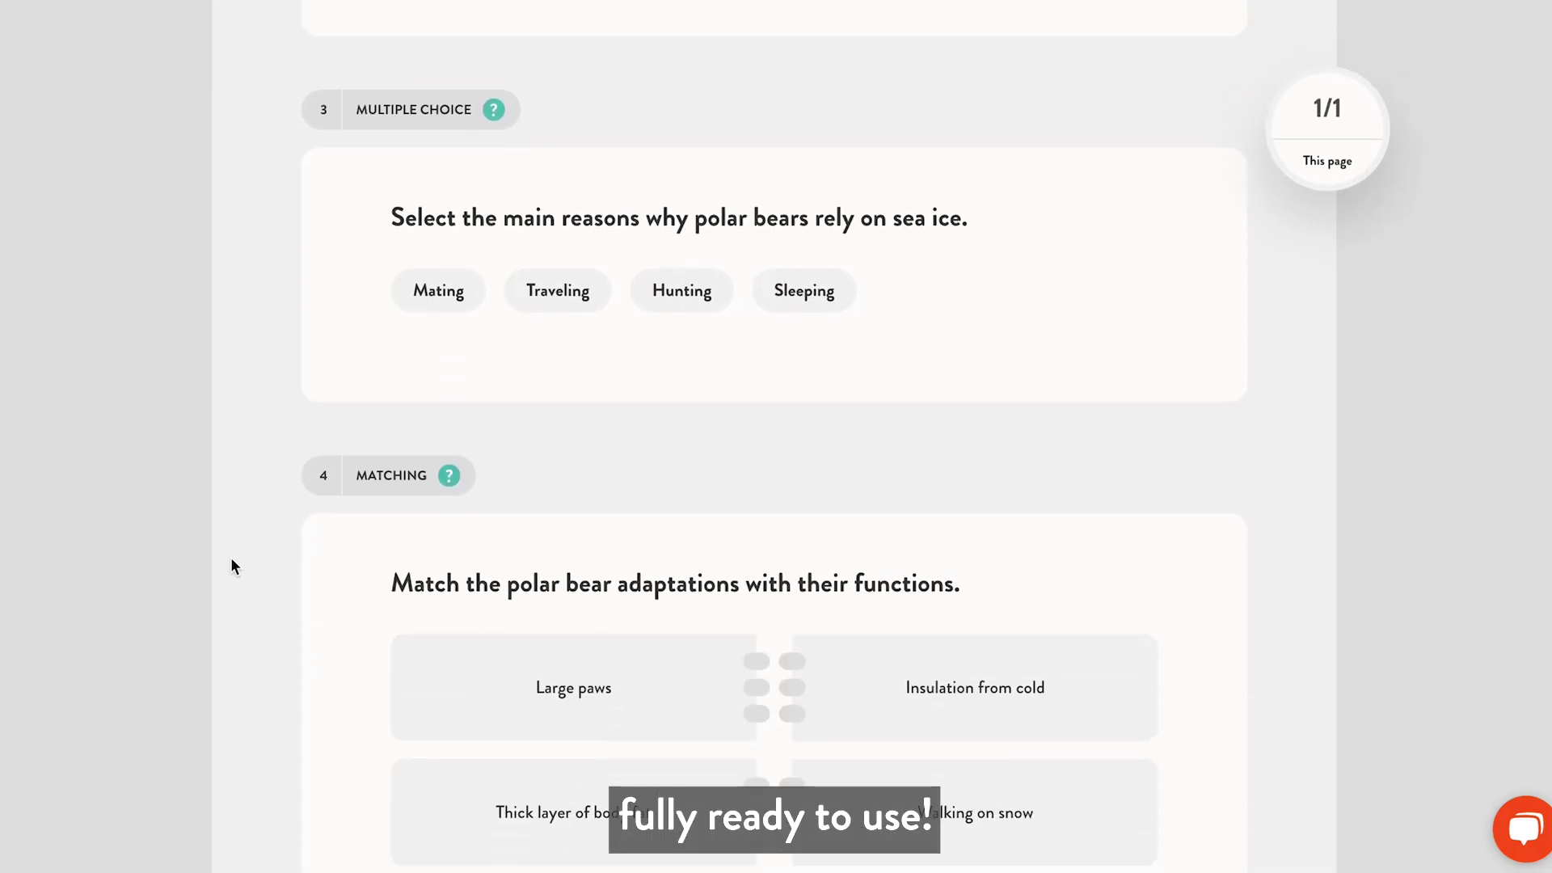